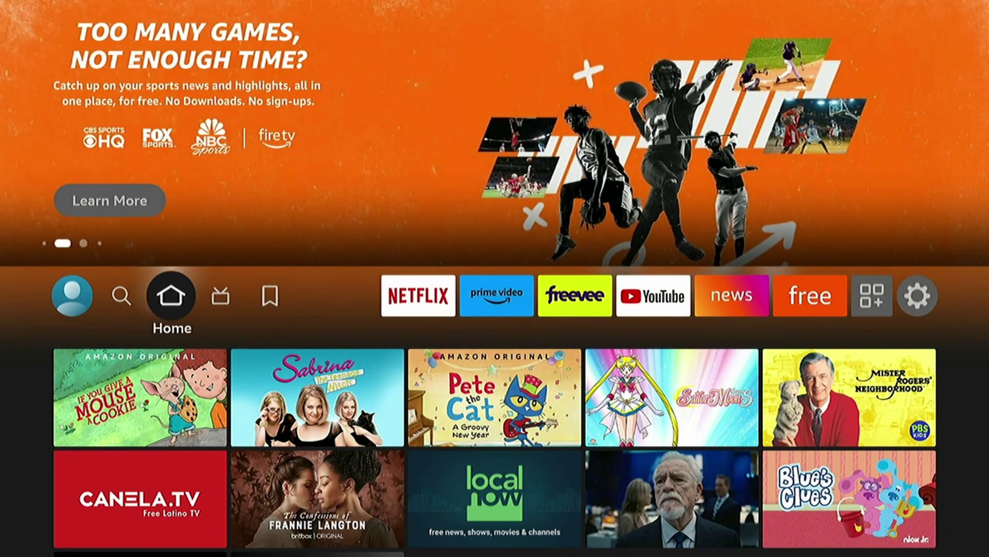
Move right along the home screen top bar to the Settings gear so the settings tiles appear
{"action": "key", "text": "Right"}
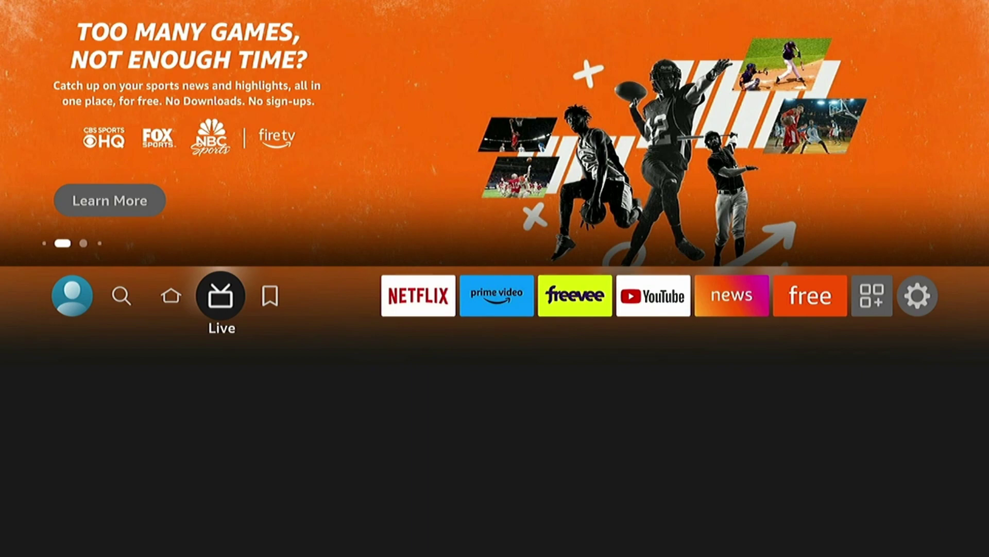
{"action": "key", "text": "Right"}
{"action": "key", "text": "Right"}
{"action": "key", "text": "Right"}
{"action": "key", "text": "Right"}
{"action": "key", "text": "Right"}
{"action": "key", "text": "Right"}
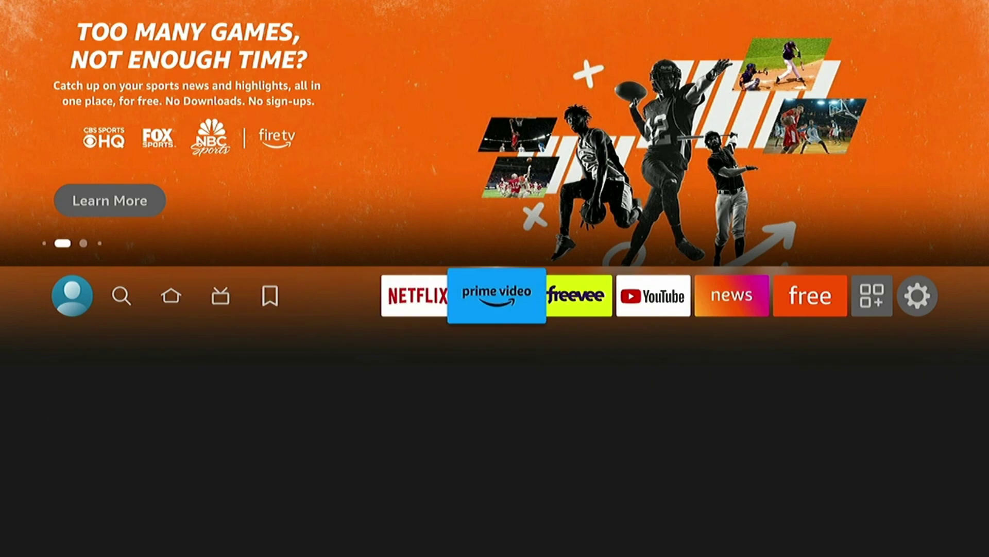
{"action": "key", "text": "Right"}
{"action": "key", "text": "Right"}
{"action": "key", "text": "Right"}
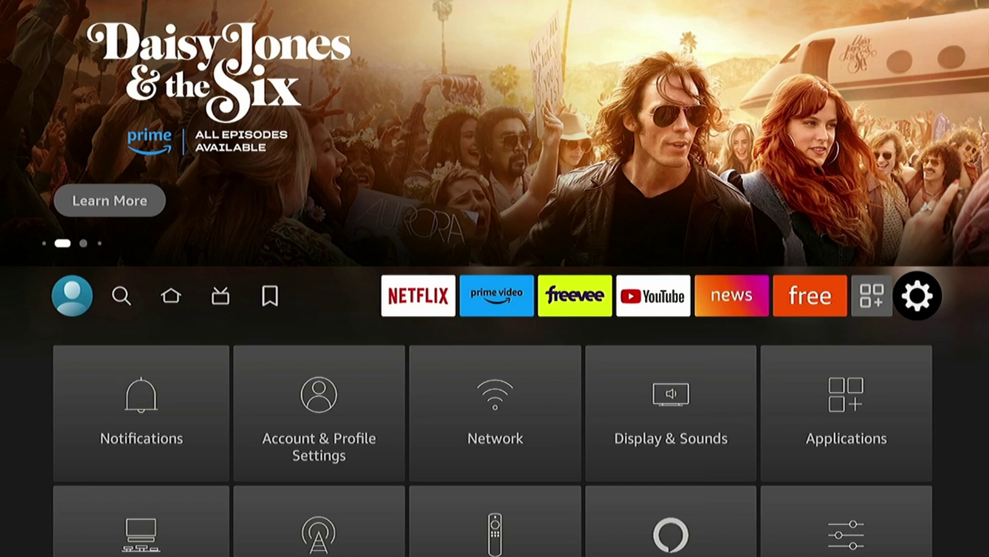
Open Privacy Settings under the Preferences category
{"action": "key", "text": "Down"}
{"action": "key", "text": "Down"}
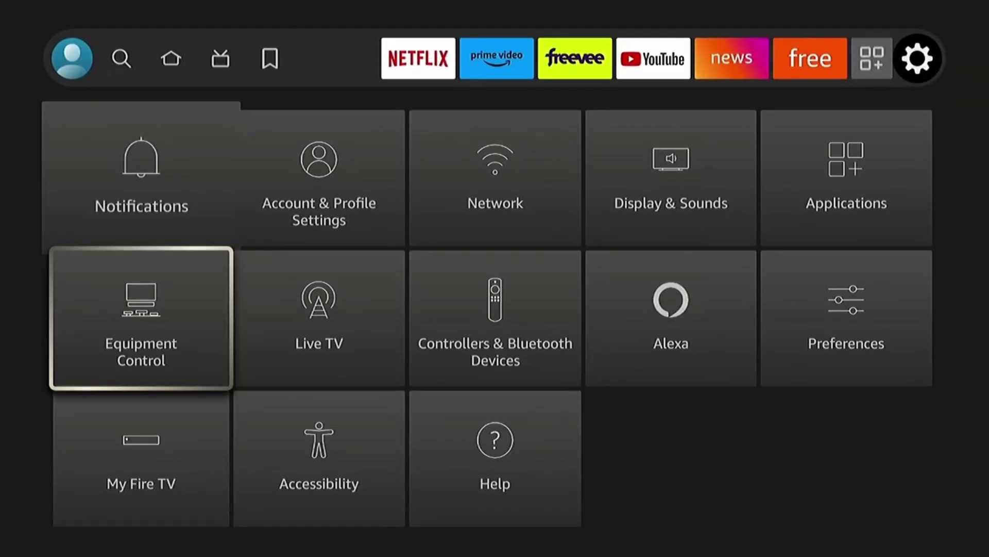
{"action": "key", "text": "Down"}
{"action": "key", "text": "Up"}
{"action": "key", "text": "Right"}
{"action": "key", "text": "Right"}
{"action": "key", "text": "Right"}
{"action": "key", "text": "Right"}
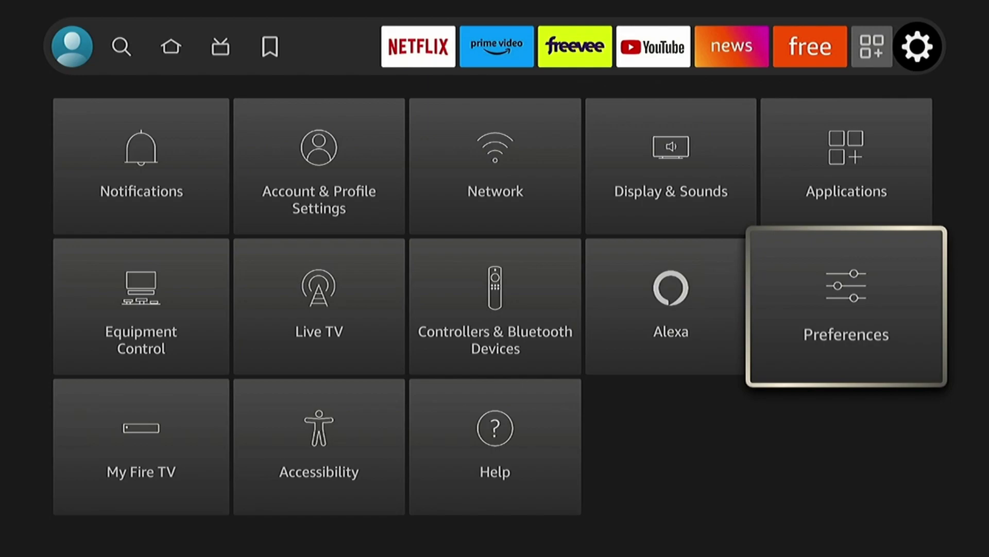
{"action": "key", "text": "Return"}
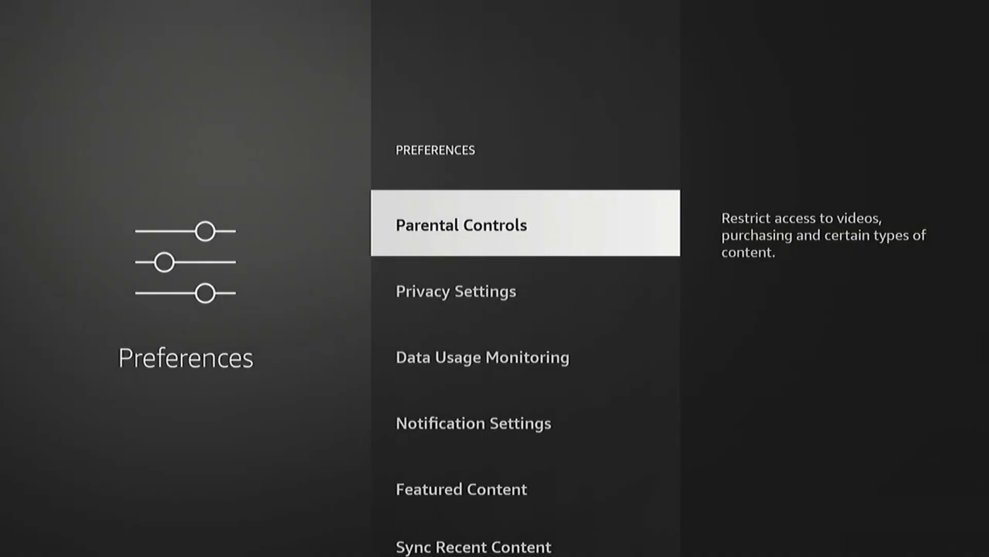
{"action": "key", "text": "Down"}
{"action": "key", "text": "Return"}
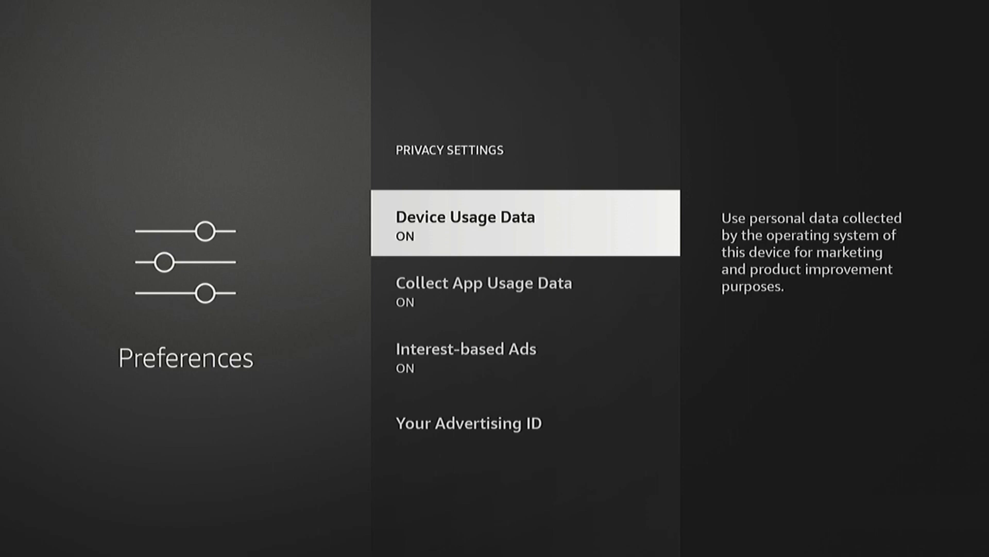
Turn off Device Usage Data, Collect App Usage Data and Interest-based Ads, then back out to the settings overview
{"action": "key", "text": "Return"}
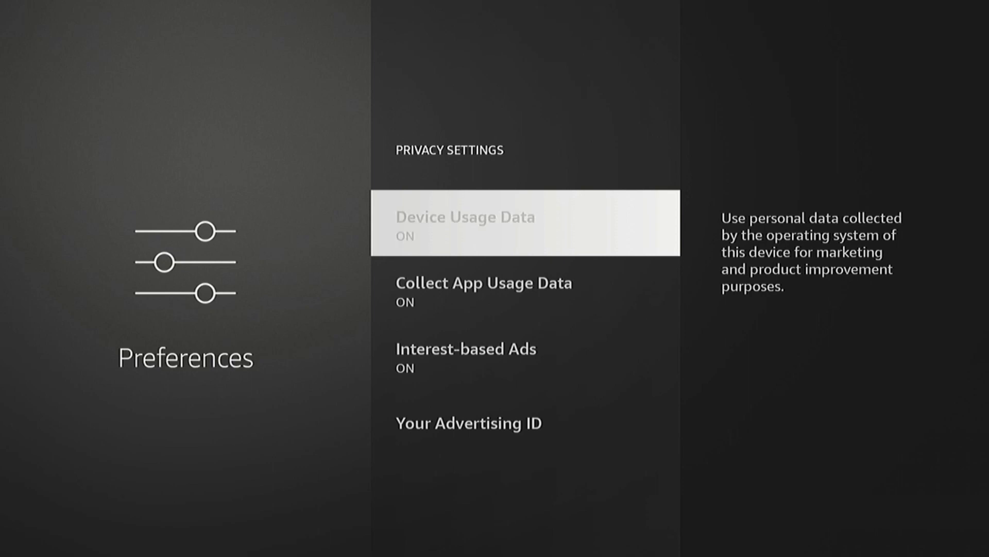
{"action": "key", "text": "Return"}
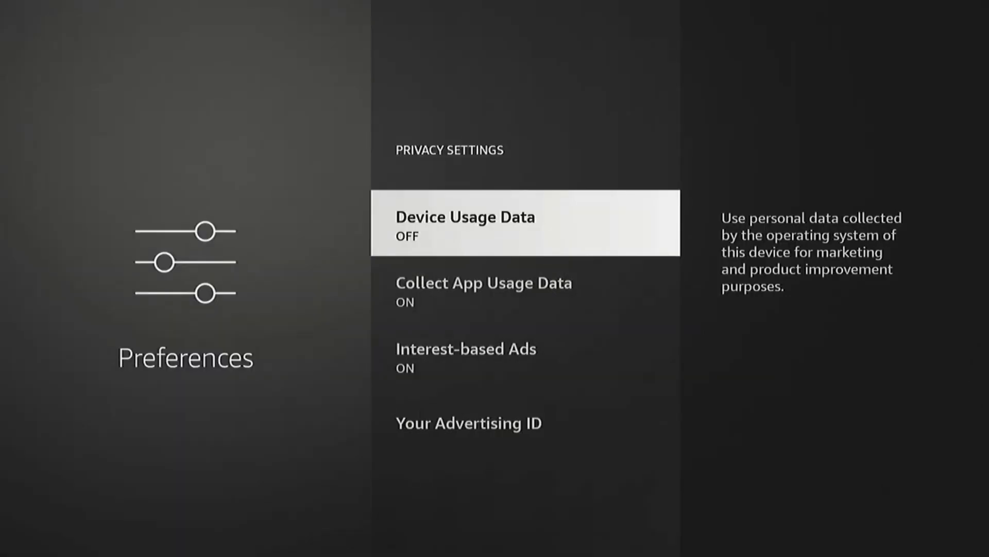
{"action": "key", "text": "Down"}
{"action": "key", "text": "Return"}
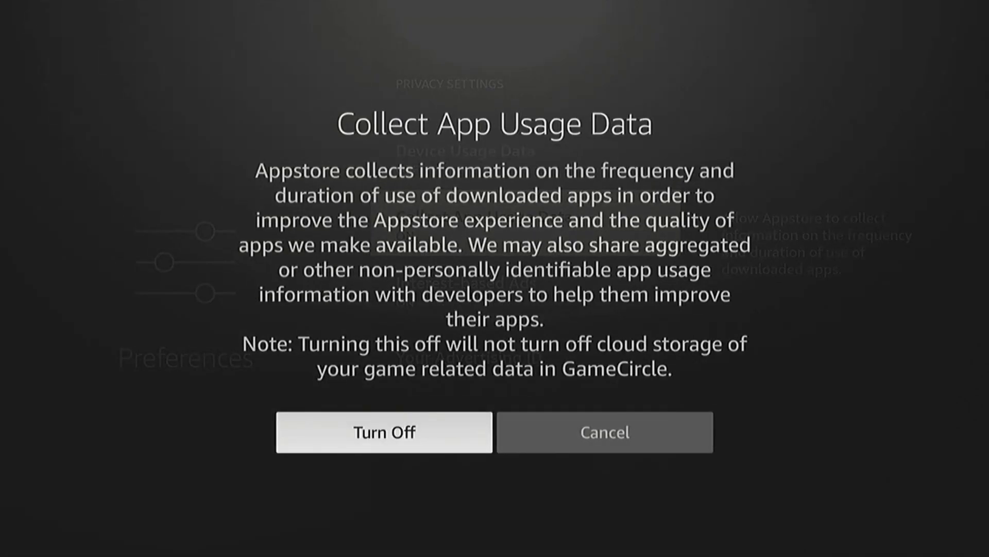
{"action": "key", "text": "Return"}
{"action": "key", "text": "Down"}
{"action": "key", "text": "Return"}
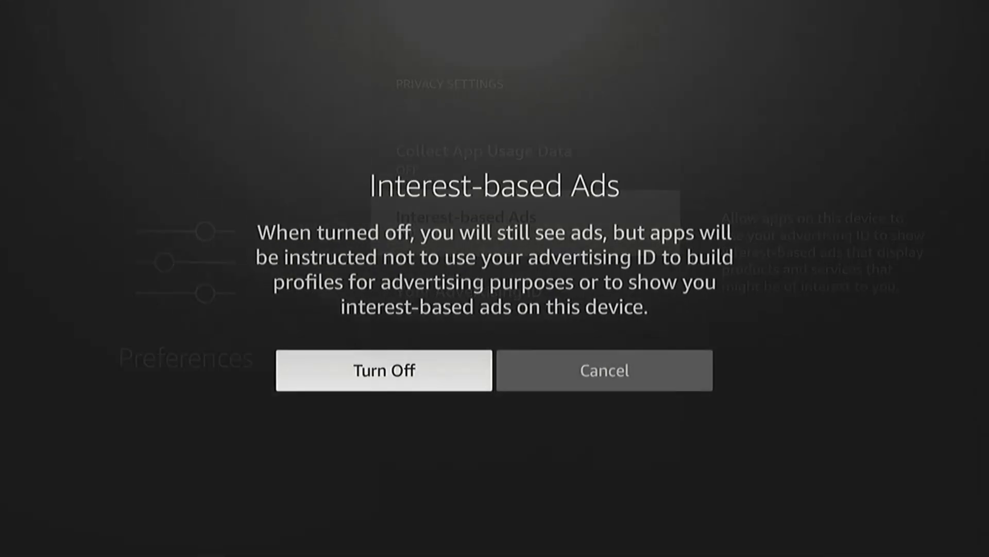
{"action": "key", "text": "Return"}
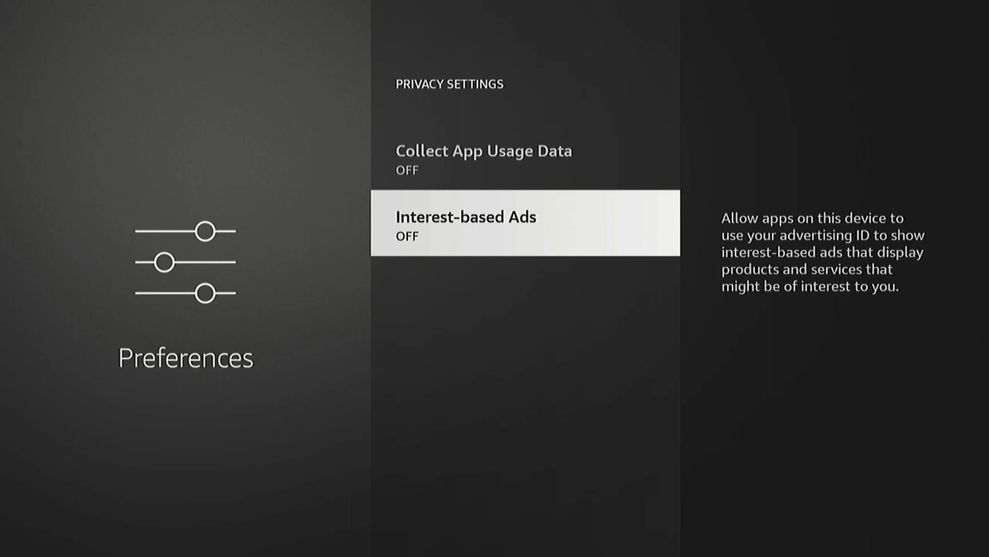
{"action": "key", "text": "Up"}
{"action": "key", "text": "Up"}
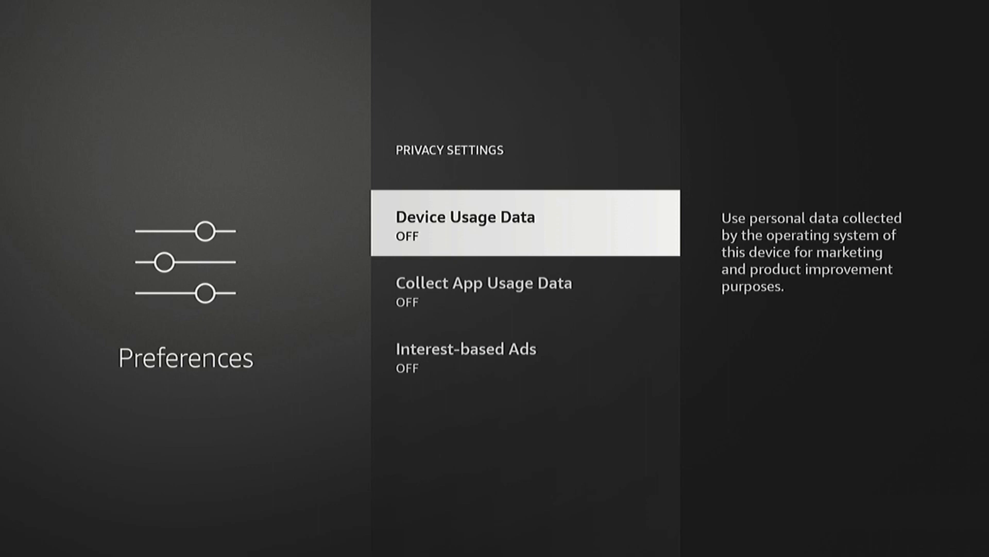
{"action": "key", "text": "Escape"}
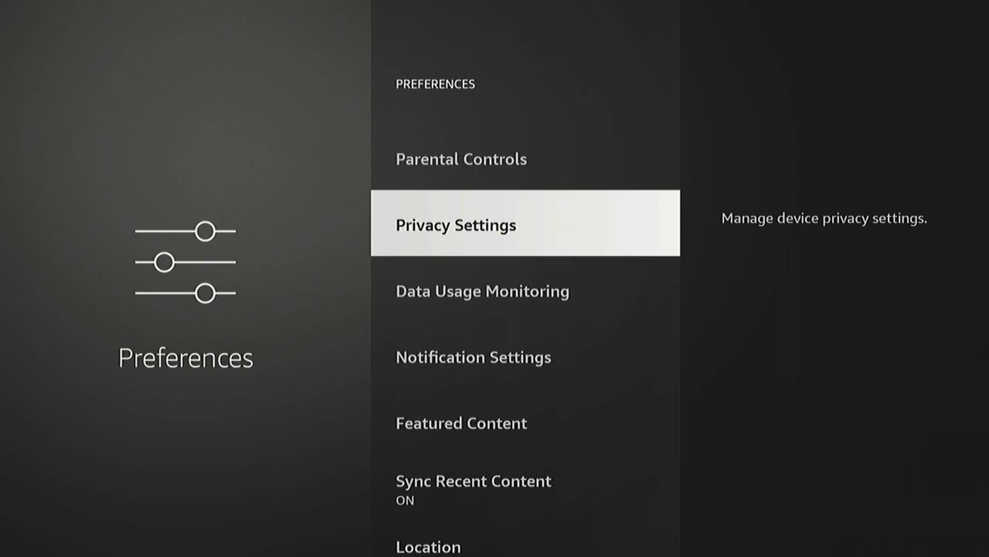
{"action": "key", "text": "Escape"}
{"action": "key", "text": "Escape"}
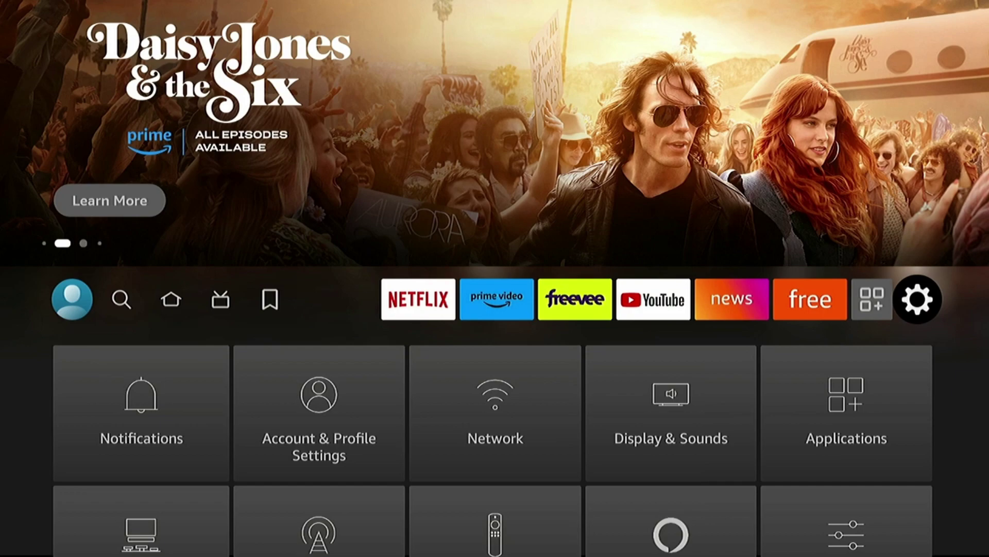
Open the Display & Sounds tile in the settings grid
{"action": "key", "text": "Down"}
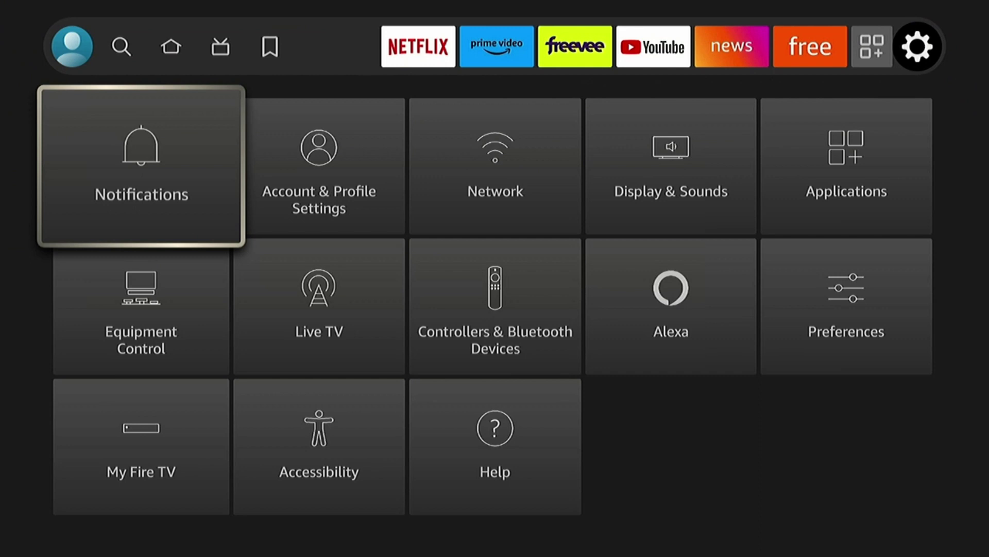
{"action": "key", "text": "Right"}
{"action": "key", "text": "Right"}
{"action": "key", "text": "Right"}
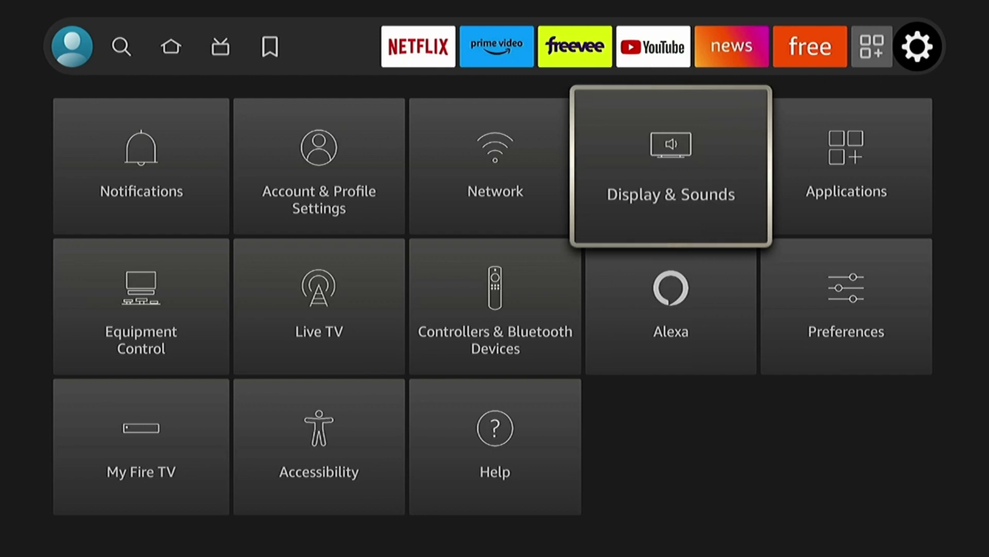
{"action": "key", "text": "Return"}
Turn Volume Leveler ON under Audio > Advanced Audio, leaving Dialogue Enhancer ON
{"action": "key", "text": "Down"}
{"action": "key", "text": "Down"}
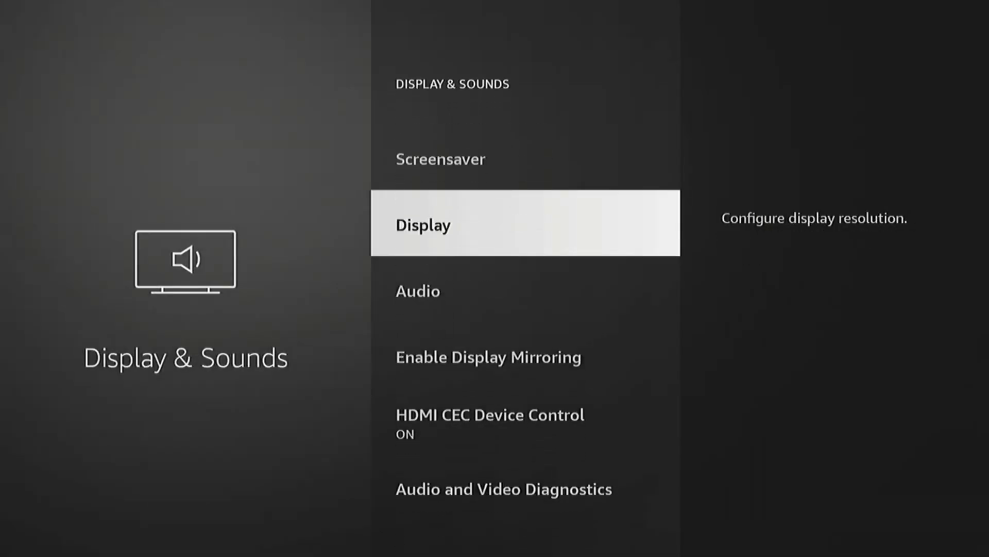
{"action": "key", "text": "Down"}
{"action": "key", "text": "Up"}
{"action": "key", "text": "Down"}
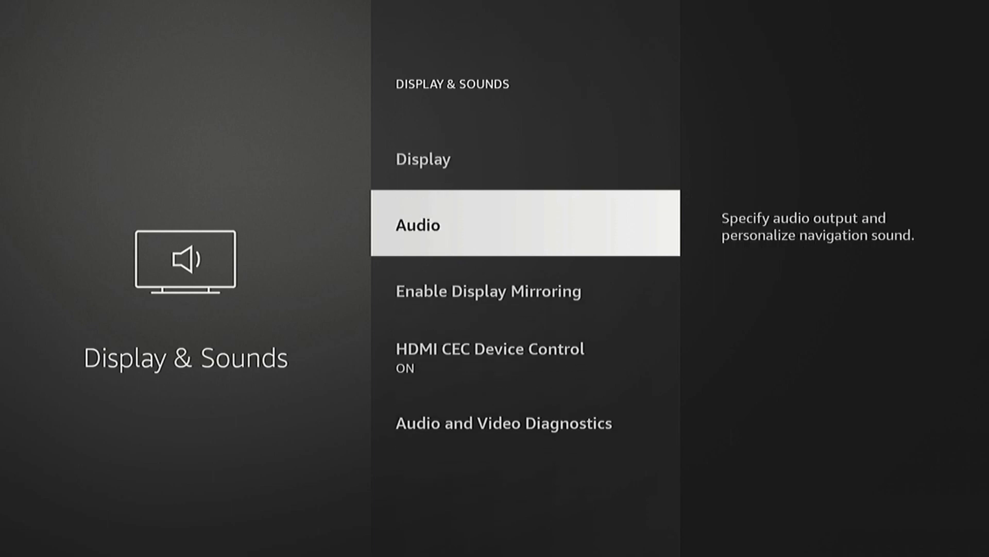
{"action": "key", "text": "Return"}
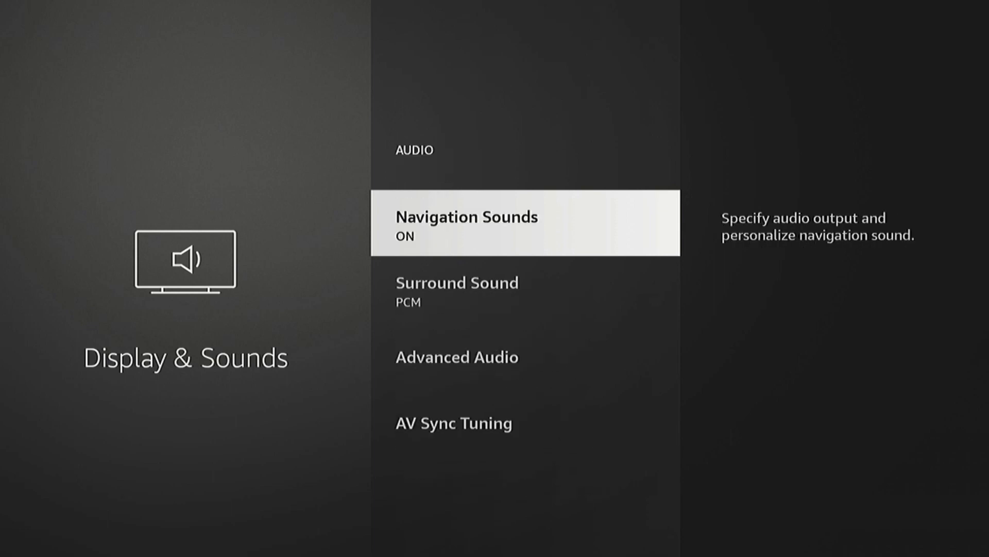
{"action": "key", "text": "Down"}
{"action": "key", "text": "Down"}
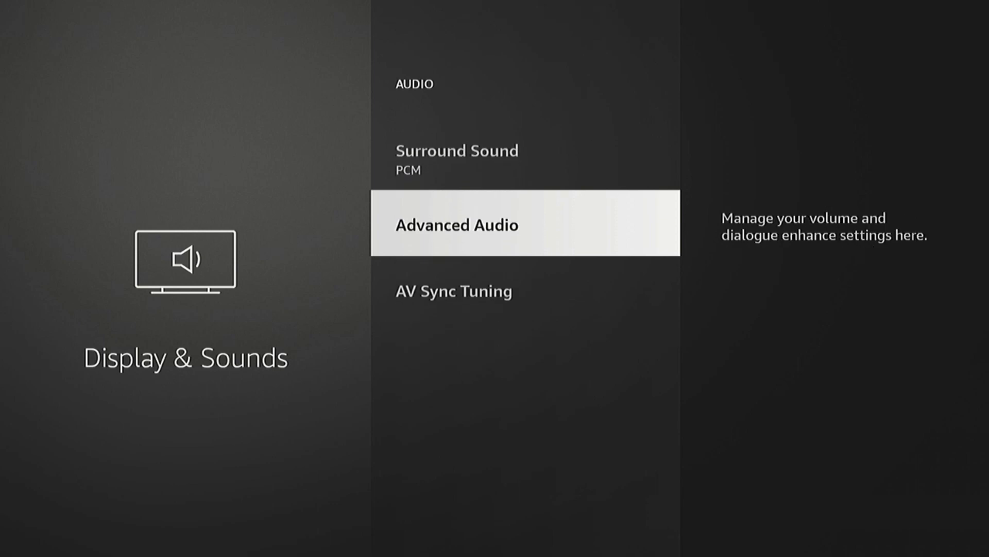
{"action": "key", "text": "Return"}
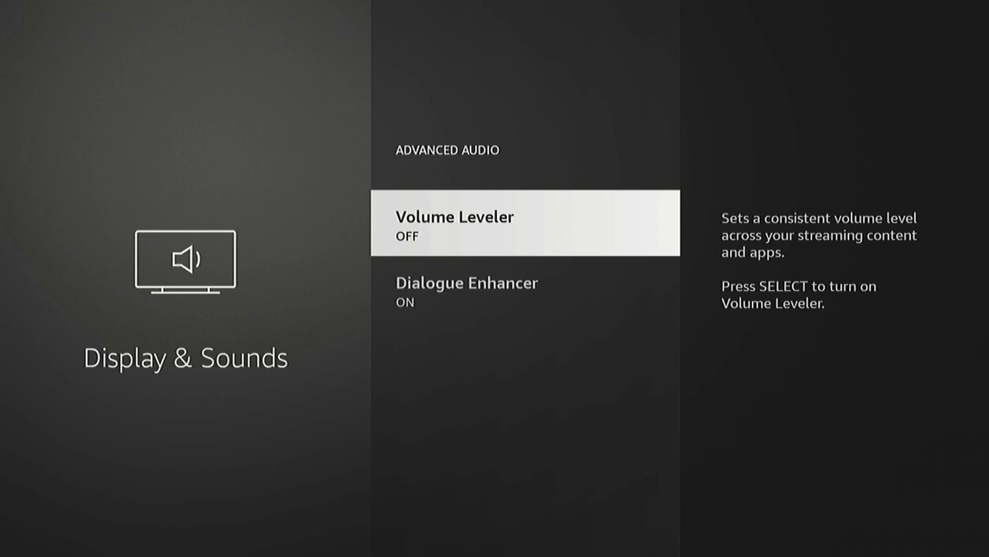
{"action": "key", "text": "Return"}
{"action": "key", "text": "Down"}
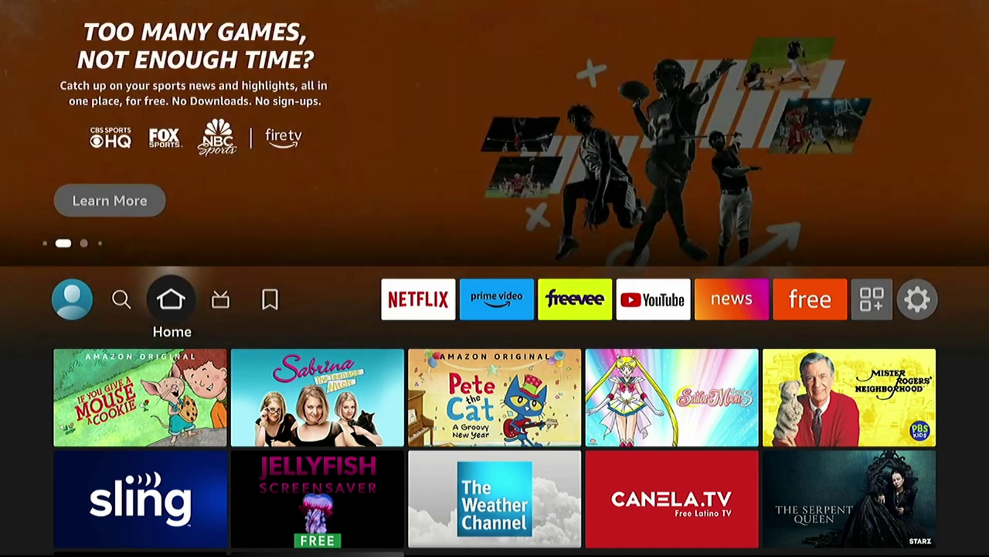
Browse the My Stuff section and the Home rows down to the Sponsored row
{"action": "key", "text": "Right"}
{"action": "key", "text": "Right"}
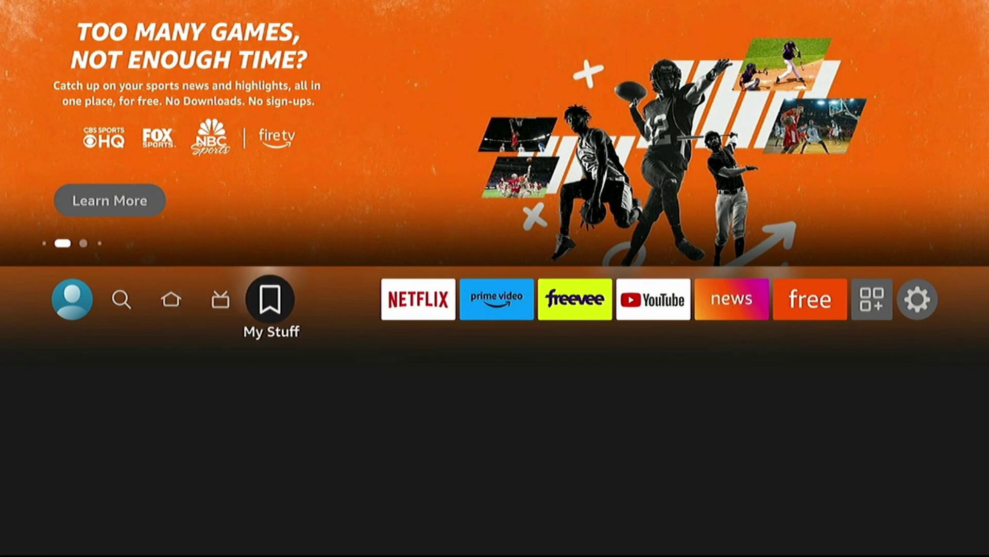
{"action": "key", "text": "Down"}
{"action": "key", "text": "Up"}
{"action": "key", "text": "Left"}
{"action": "key", "text": "Left"}
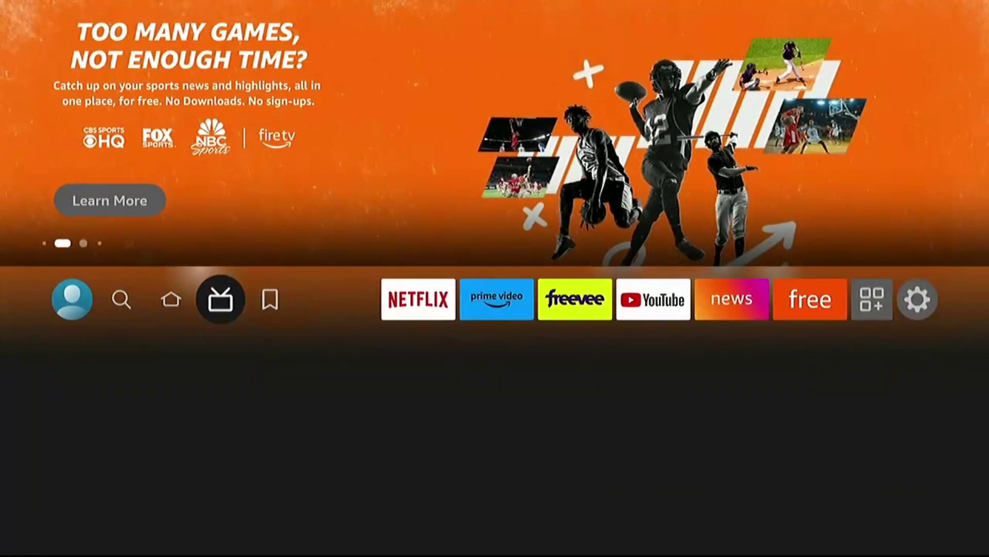
{"action": "key", "text": "Down"}
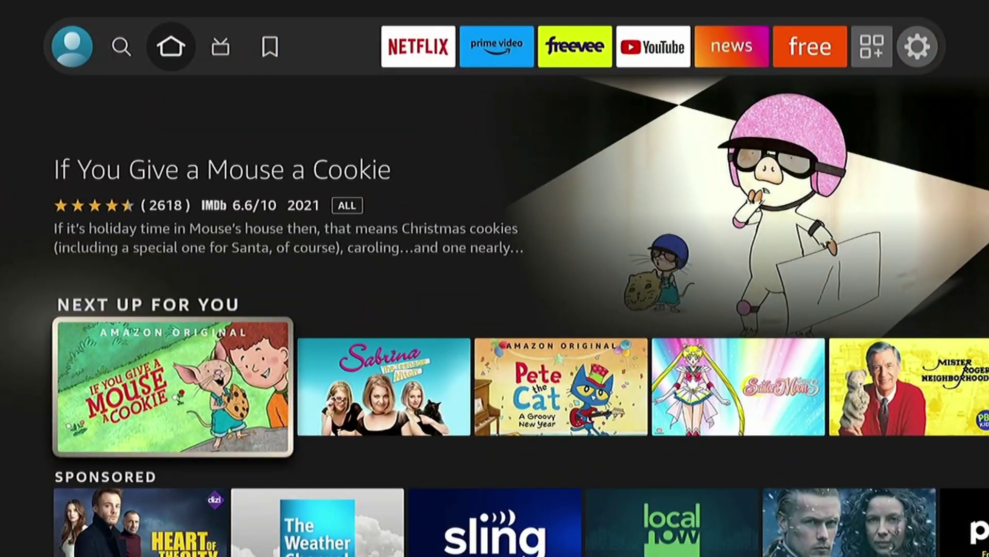
{"action": "key", "text": "Down"}
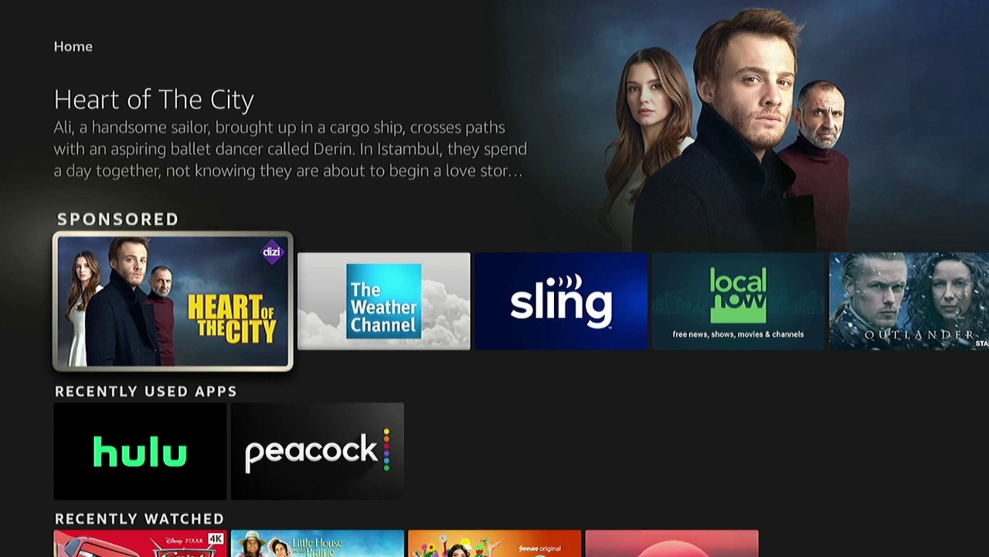
{"action": "key", "text": "Up"}
{"action": "key", "text": "Up"}
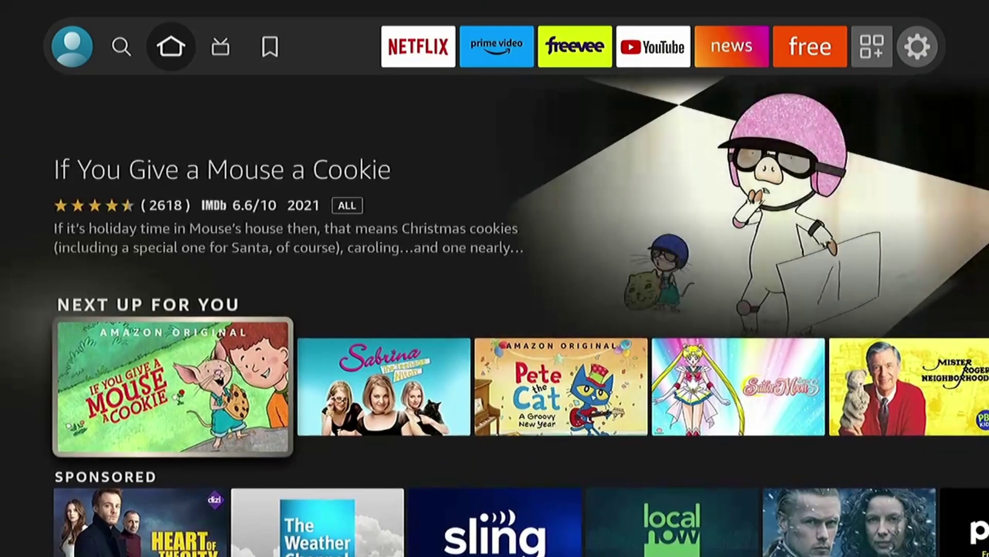
{"action": "key", "text": "Up"}
Move right along the top bar past Live and the featured apps to the Settings gear
{"action": "key", "text": "Right"}
{"action": "key", "text": "Right"}
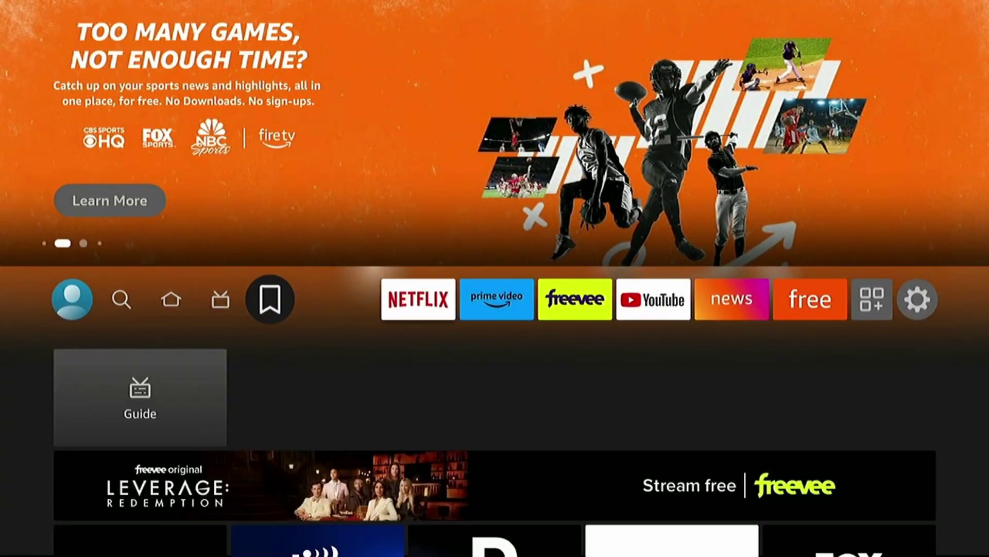
{"action": "key", "text": "Right"}
{"action": "key", "text": "Right"}
{"action": "key", "text": "Right"}
{"action": "key", "text": "Right"}
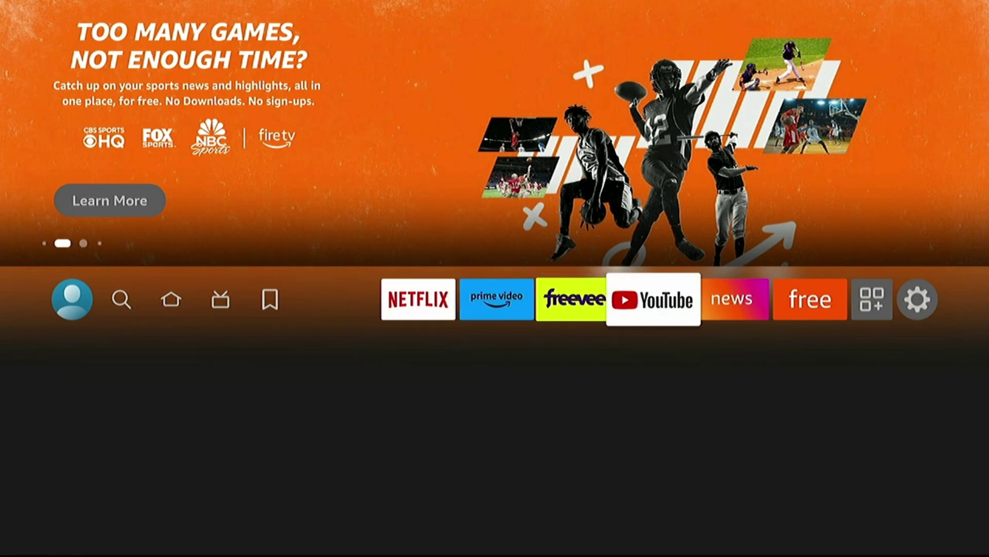
{"action": "key", "text": "Right"}
{"action": "key", "text": "Right"}
{"action": "key", "text": "Right"}
{"action": "key", "text": "Right"}
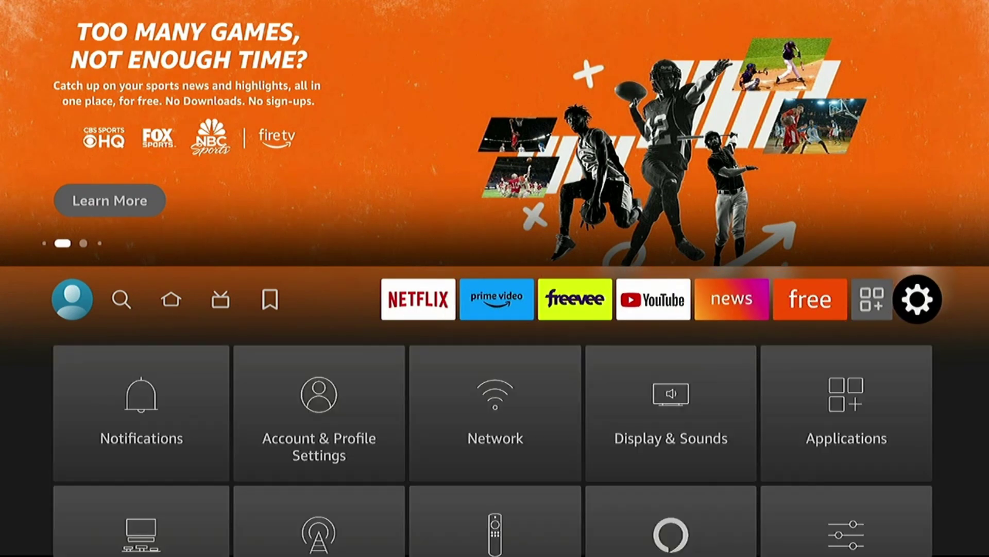
Open the Featured Content options under Preferences
{"action": "key", "text": "Down"}
{"action": "key", "text": "Down"}
{"action": "key", "text": "Right"}
{"action": "key", "text": "Right"}
{"action": "key", "text": "Right"}
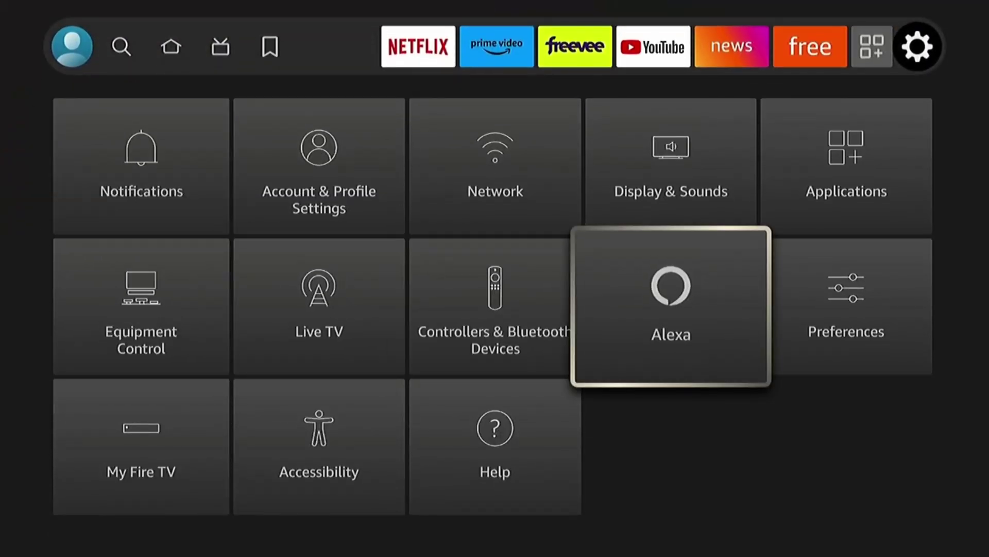
{"action": "key", "text": "Right"}
{"action": "key", "text": "Return"}
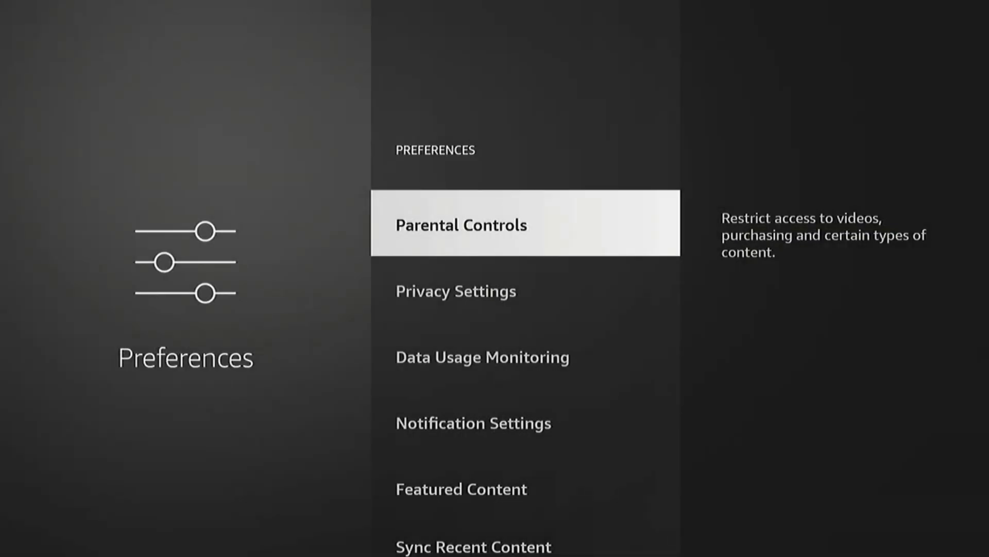
{"action": "key", "text": "Down"}
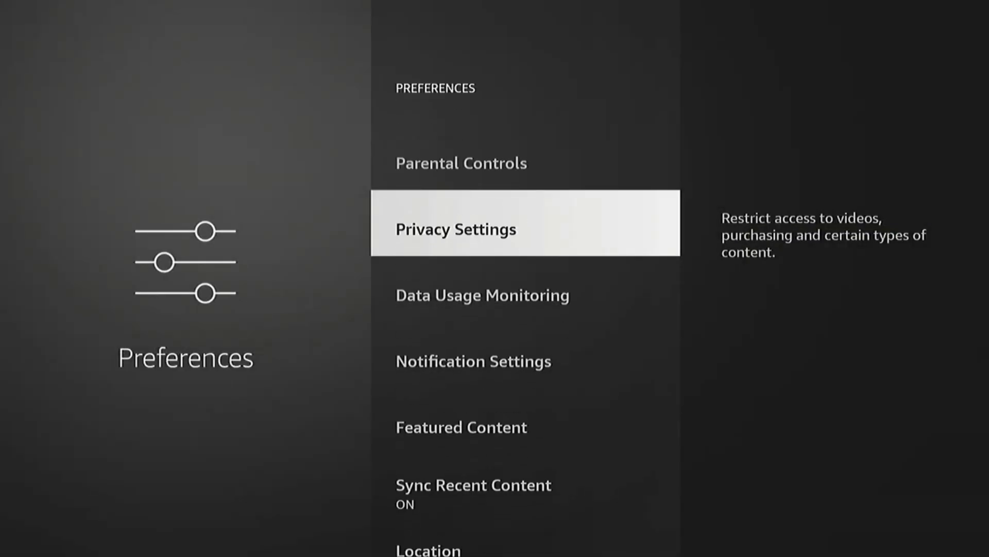
{"action": "key", "text": "Down"}
{"action": "key", "text": "Down"}
{"action": "key", "text": "Down"}
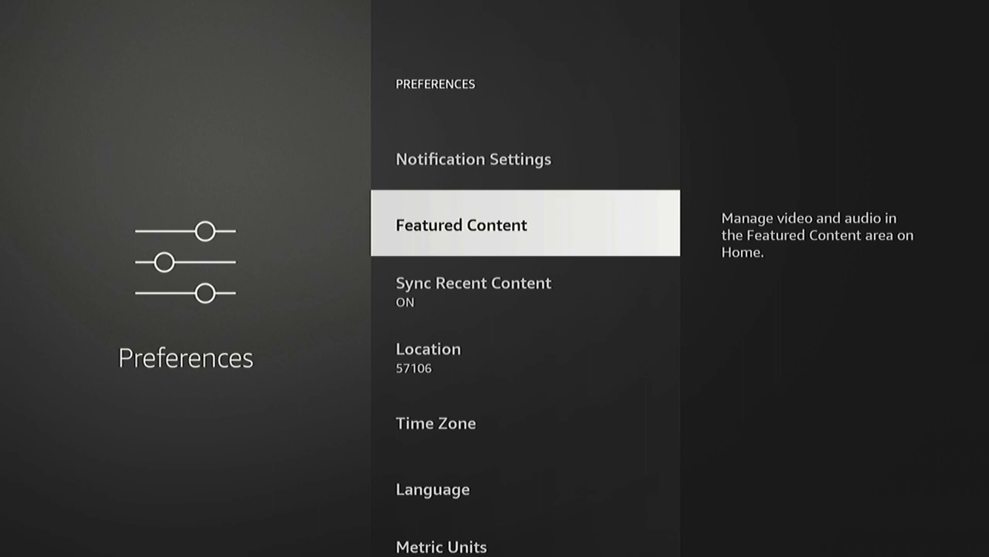
{"action": "key", "text": "Return"}
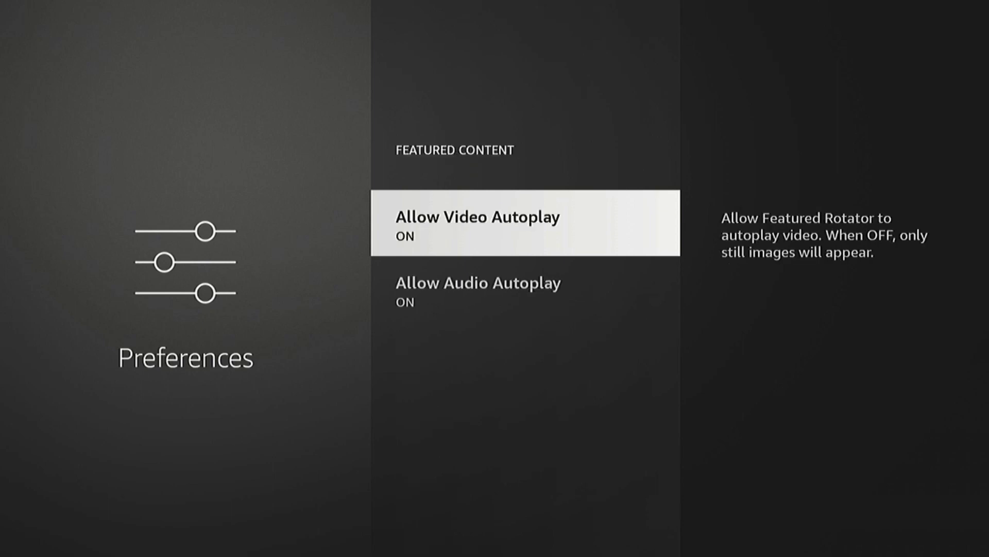
Turn Allow Video Autoplay and Allow Audio Autoplay OFF, then go back Home
{"action": "key", "text": "Return"}
{"action": "key", "text": "Down"}
{"action": "key", "text": "Return"}
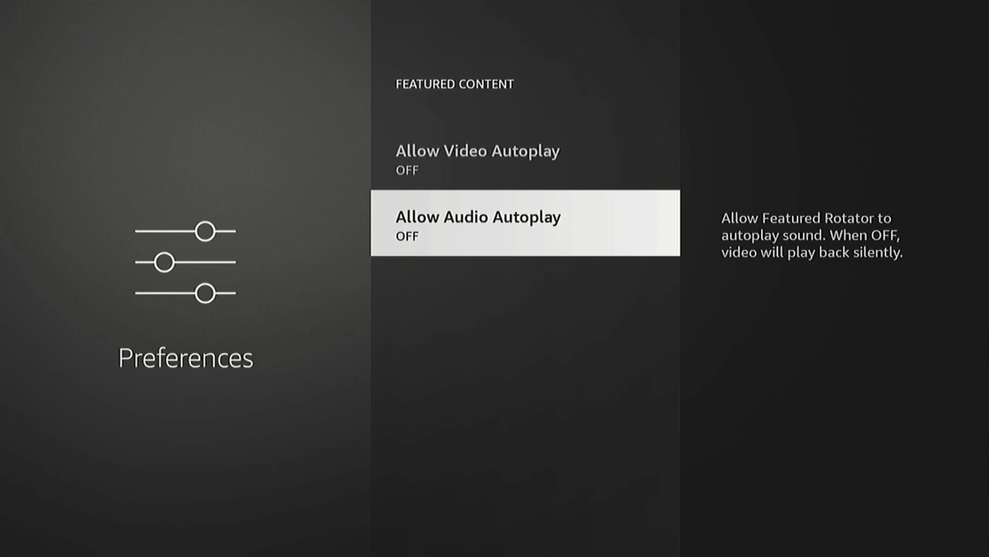
{"action": "key", "text": "Up"}
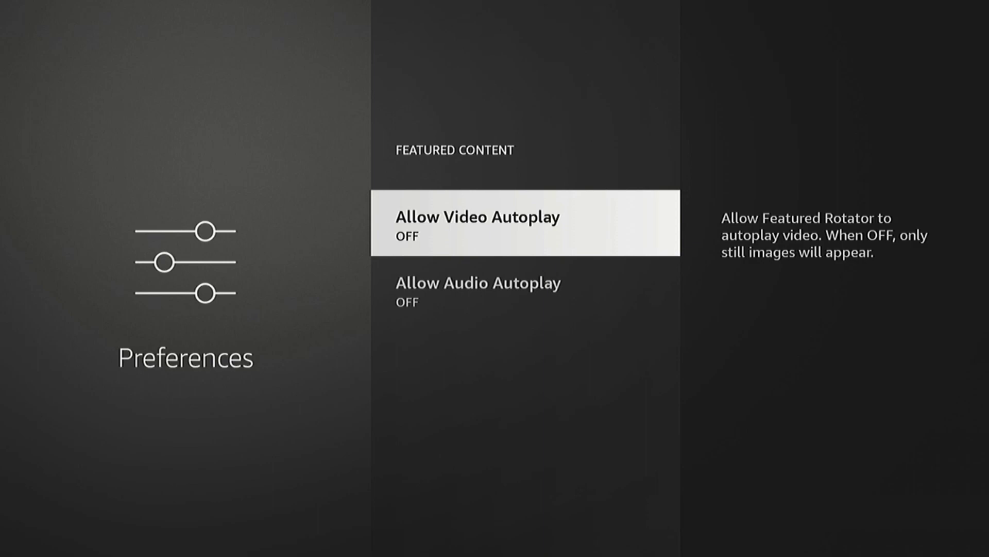
{"action": "key", "text": "Home"}
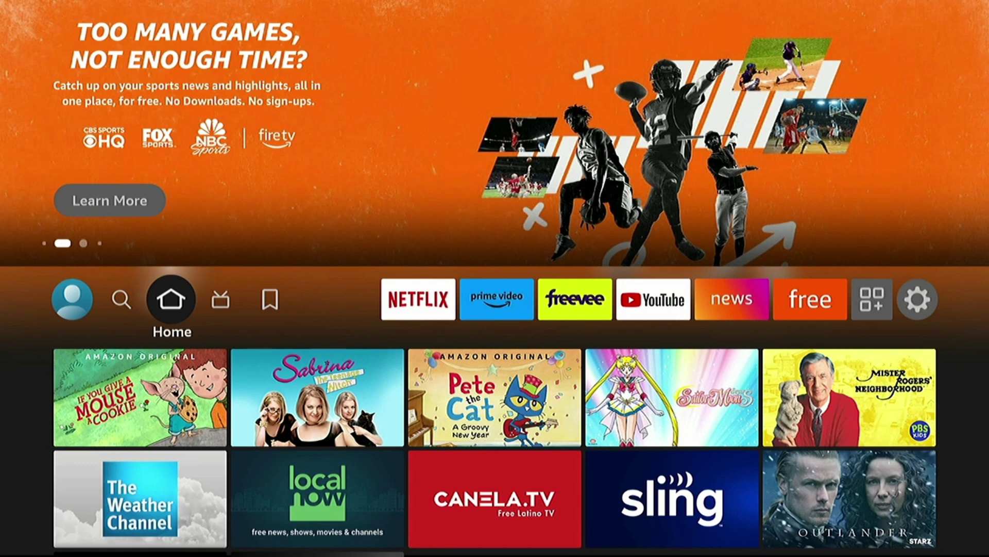
Open Notification Settings under Settings > Preferences
{"action": "key", "text": "Right"}
{"action": "key", "text": "Right"}
{"action": "key", "text": "Right"}
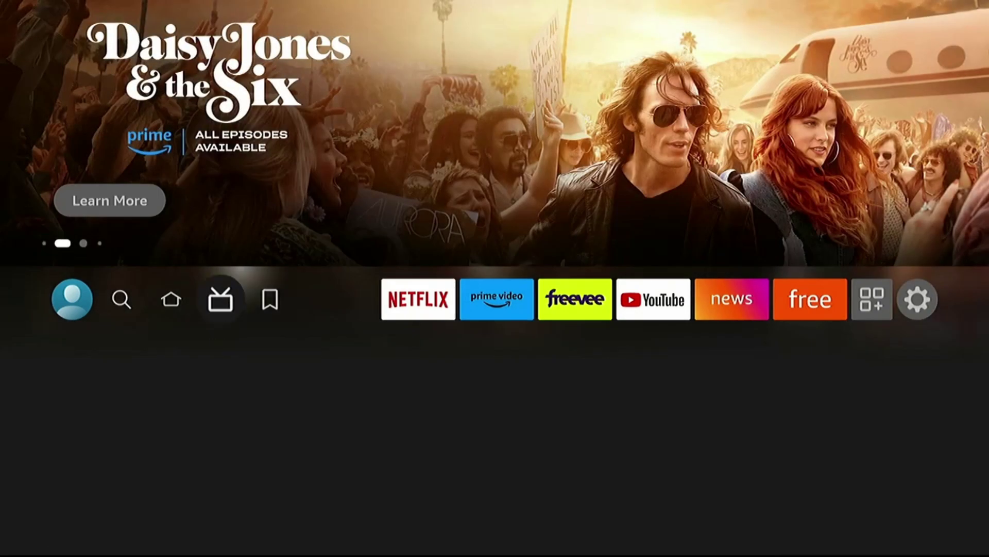
{"action": "key", "text": "Right"}
{"action": "key", "text": "Right"}
{"action": "key", "text": "Right"}
{"action": "key", "text": "Right"}
{"action": "key", "text": "Right"}
{"action": "key", "text": "Right"}
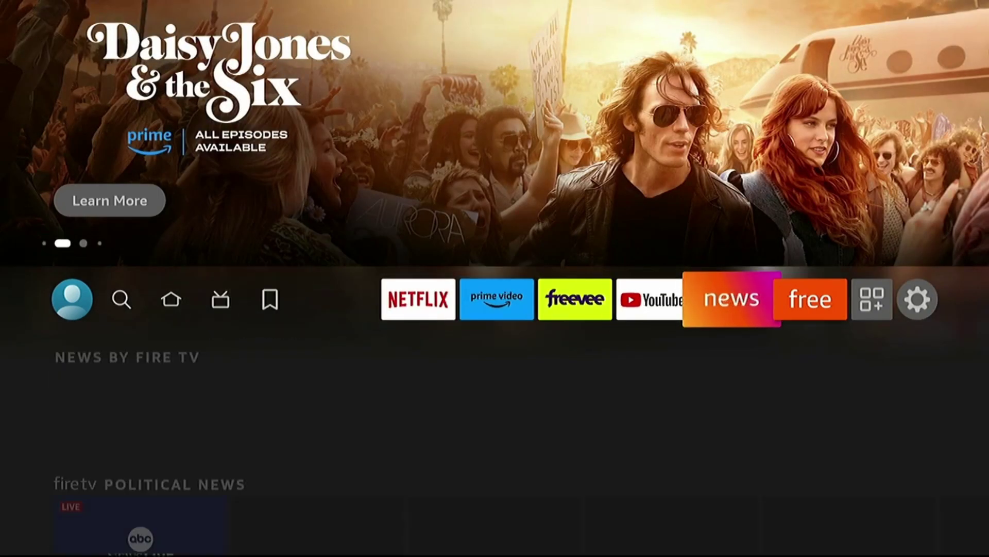
{"action": "key", "text": "Right"}
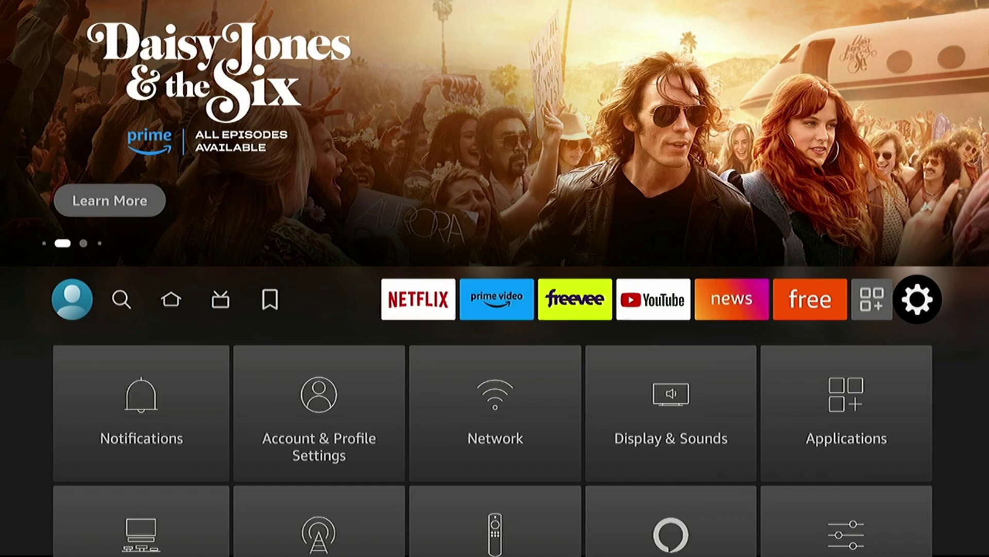
{"action": "key", "text": "Down"}
{"action": "key", "text": "Down"}
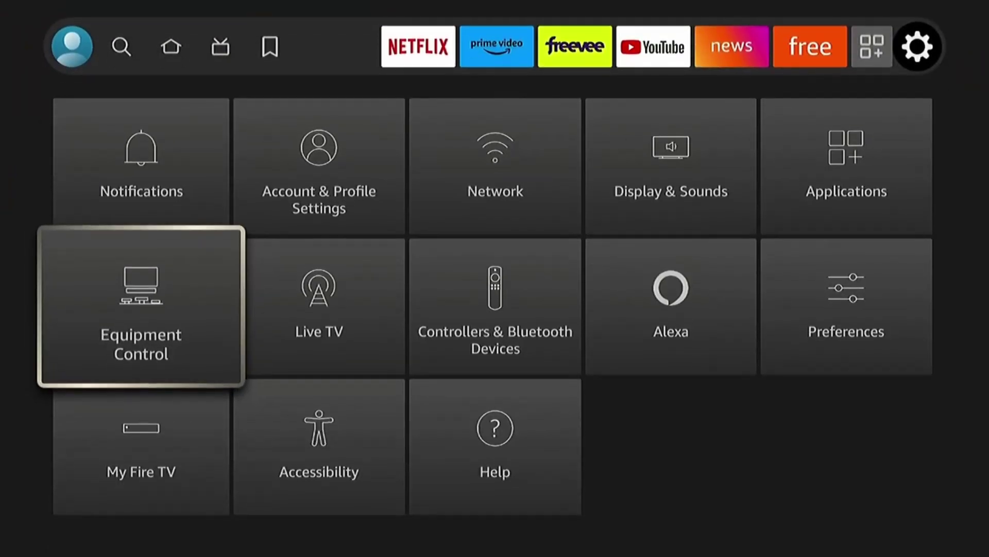
{"action": "key", "text": "Right"}
{"action": "key", "text": "Right"}
{"action": "key", "text": "Right"}
{"action": "key", "text": "Right"}
{"action": "key", "text": "Return"}
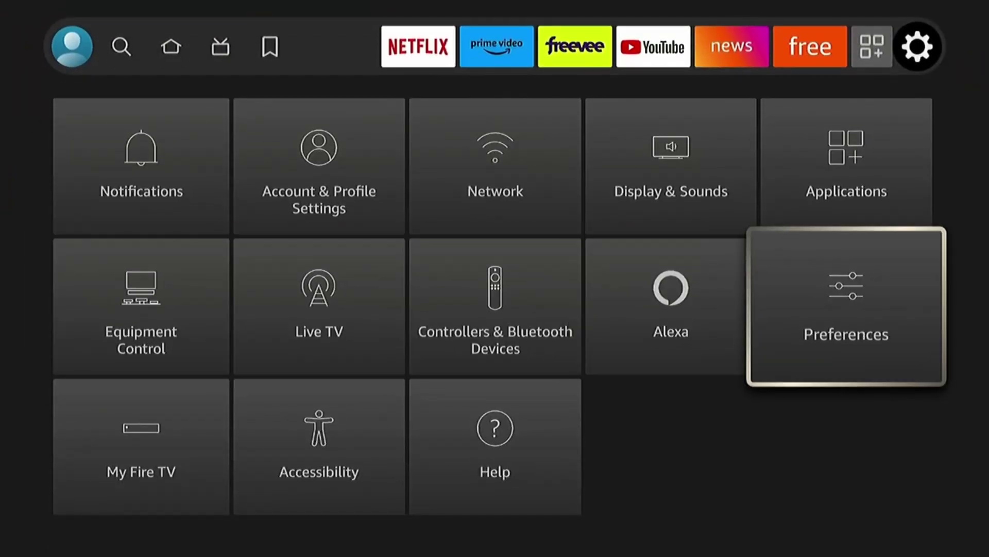
{"action": "key", "text": "Down"}
{"action": "key", "text": "Down"}
{"action": "key", "text": "Down"}
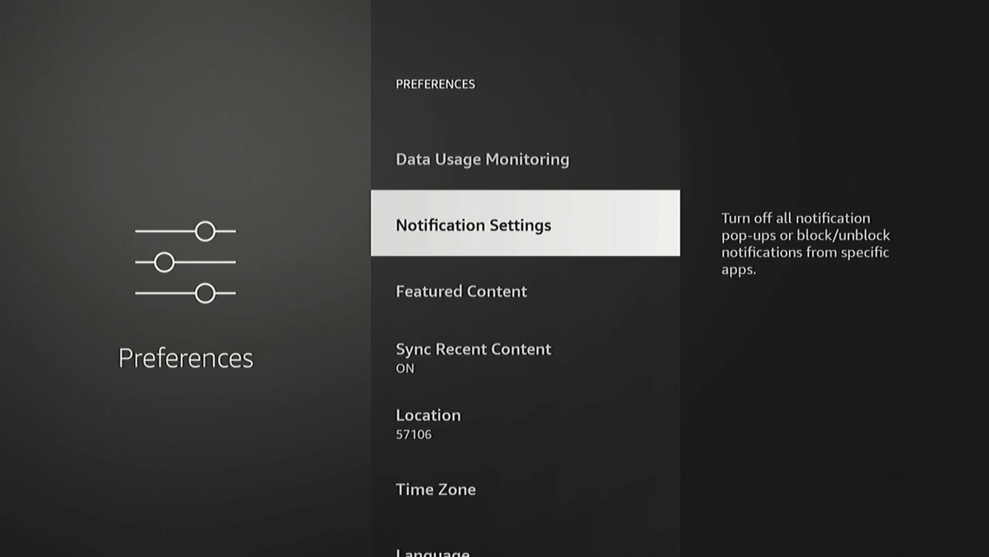
{"action": "key", "text": "Return"}
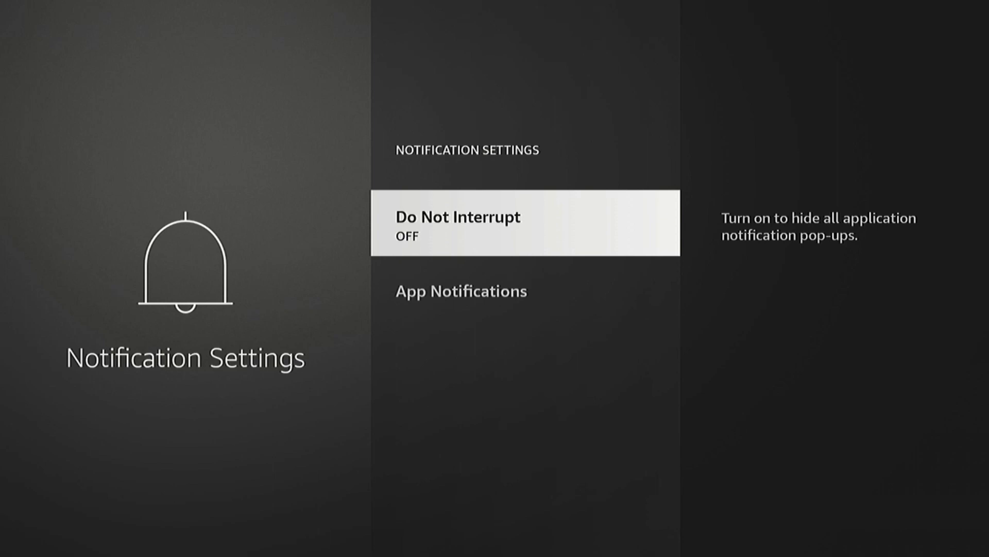
Toggle Do Not Interrupt on and back off, check Alexa and Hulu app notifications, then back out
{"action": "key", "text": "Return"}
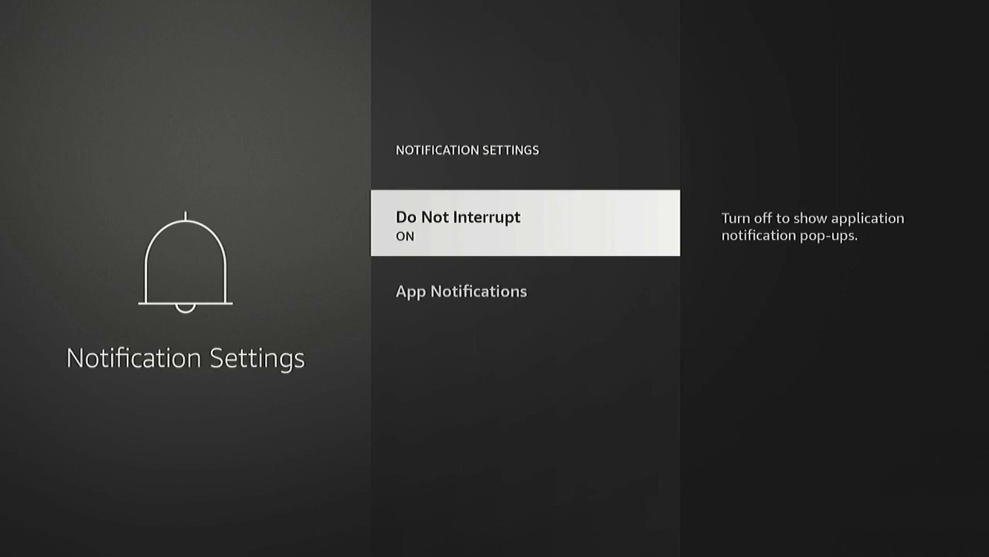
{"action": "key", "text": "Return"}
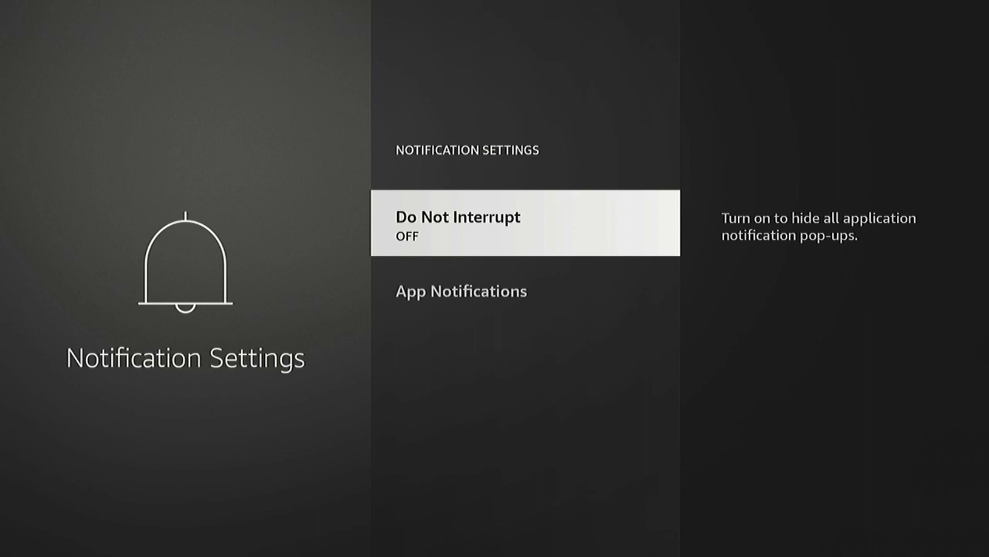
{"action": "key", "text": "Down"}
{"action": "key", "text": "Return"}
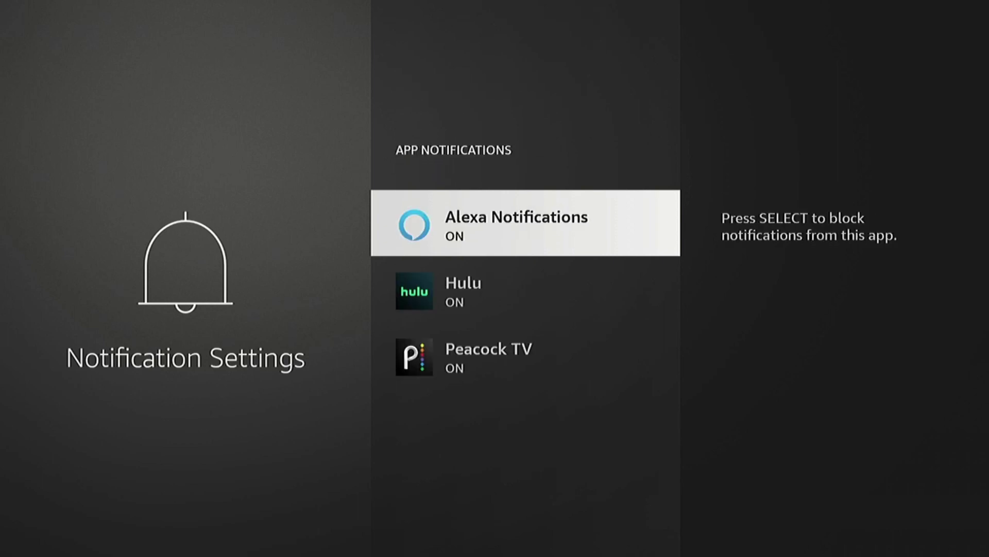
{"action": "key", "text": "Down"}
{"action": "key", "text": "Up"}
{"action": "key", "text": "Down"}
{"action": "key", "text": "Up"}
{"action": "key", "text": "Escape"}
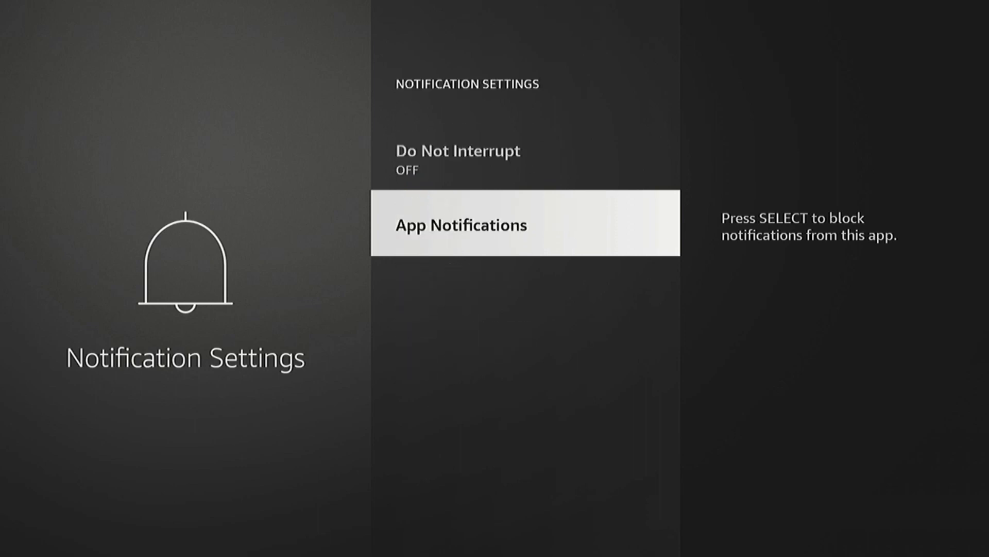
{"action": "key", "text": "Escape"}
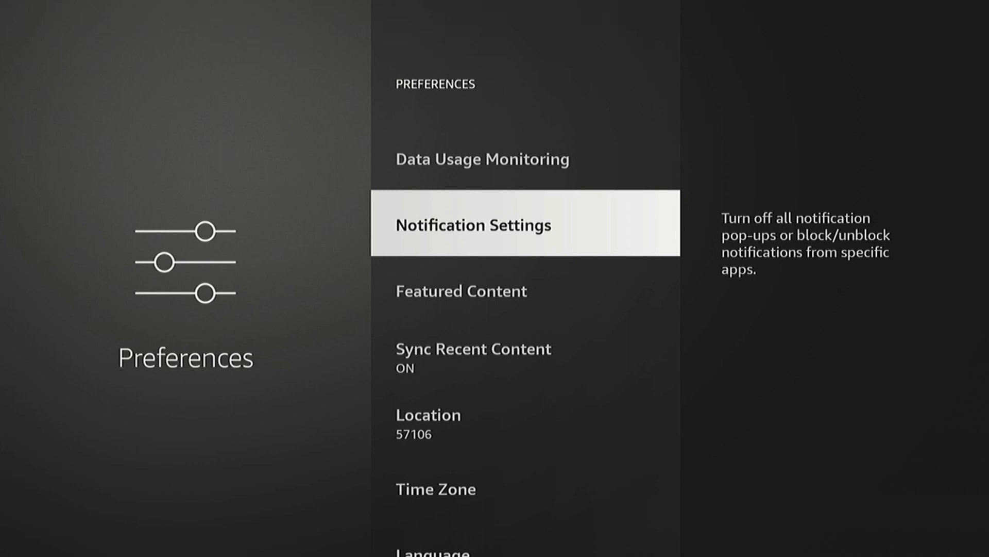
Return Home and open Display & Sounds from the settings categories
{"action": "key", "text": "Home"}
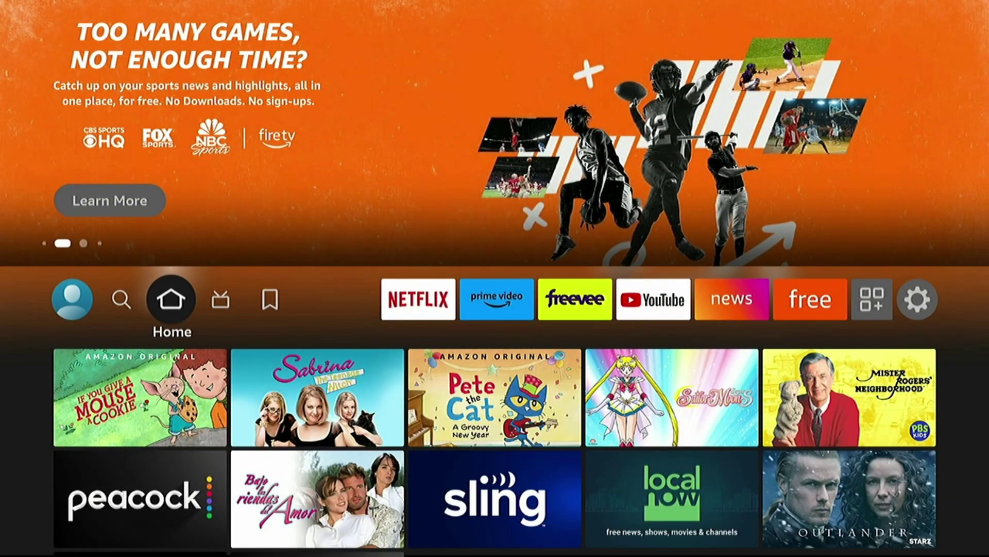
{"action": "key", "text": "Right"}
{"action": "key", "text": "Right"}
{"action": "key", "text": "Right"}
{"action": "key", "text": "Right"}
{"action": "key", "text": "Right"}
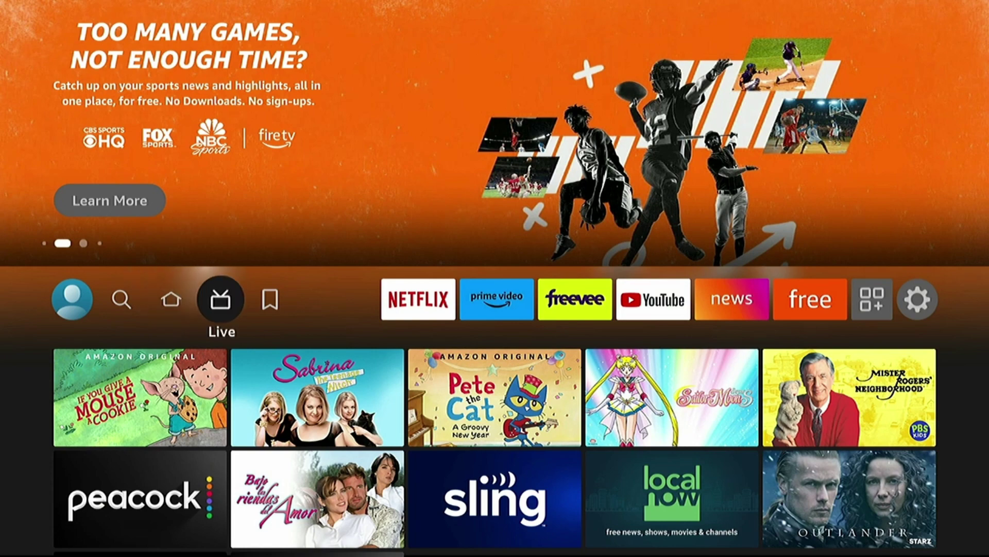
{"action": "key", "text": "Right"}
{"action": "key", "text": "Right"}
{"action": "key", "text": "Right"}
{"action": "key", "text": "Right"}
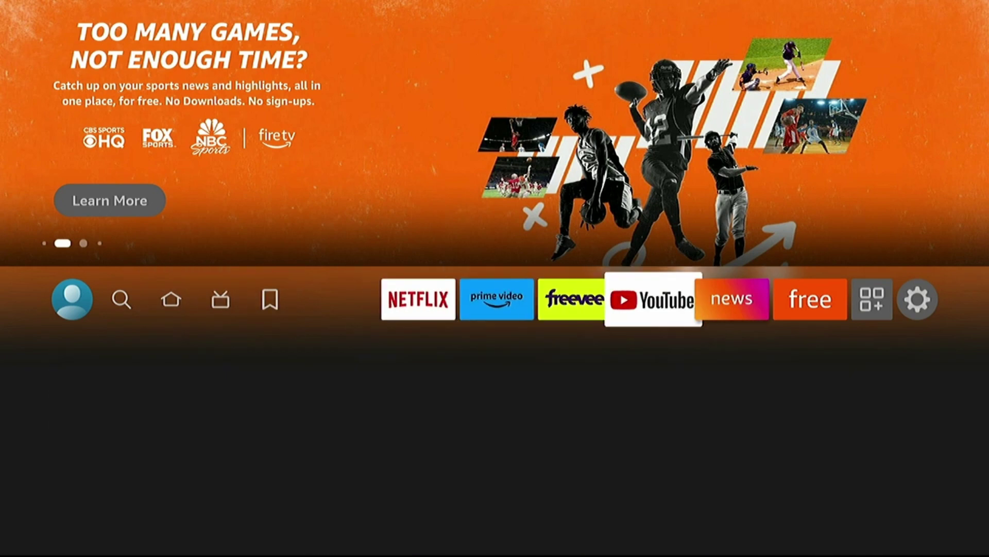
{"action": "key", "text": "Right"}
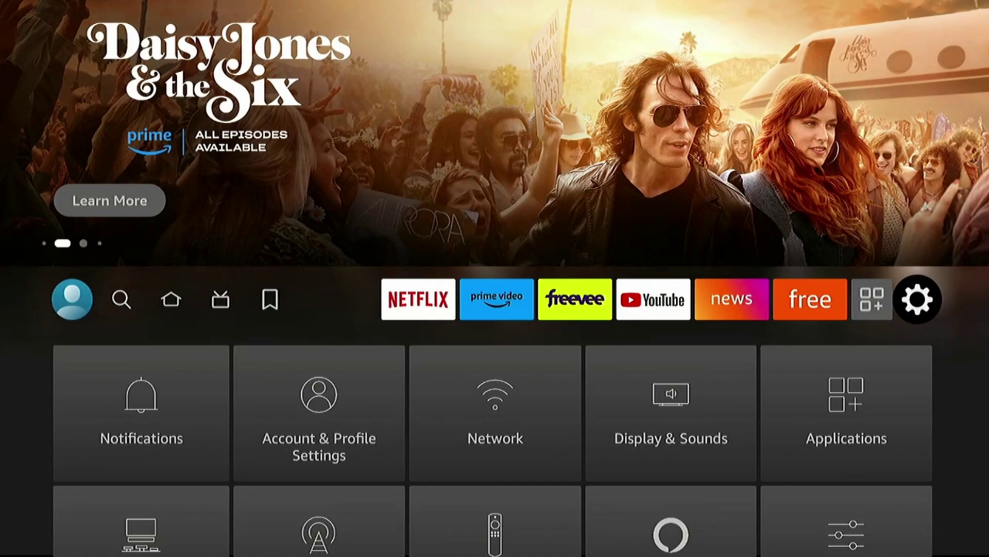
{"action": "key", "text": "Down"}
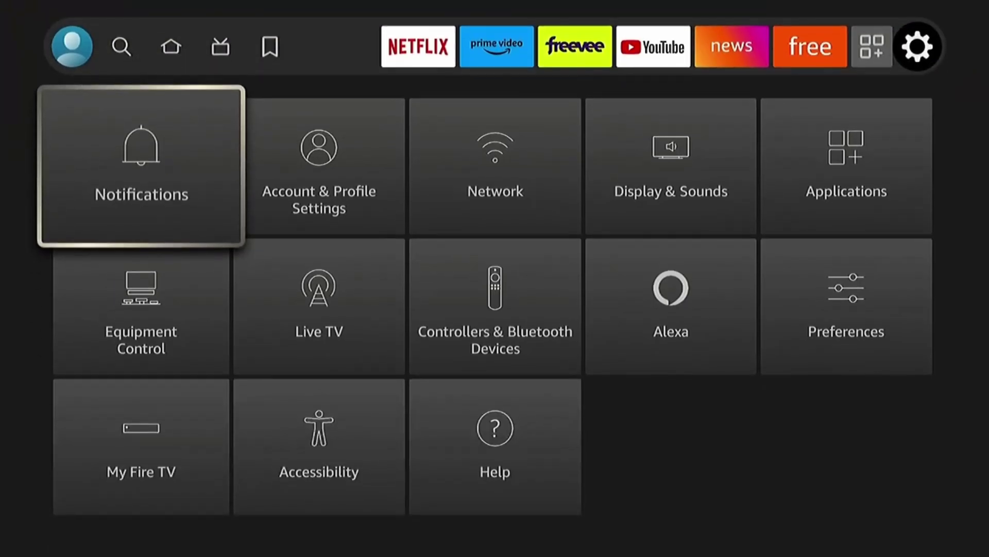
{"action": "key", "text": "Right"}
{"action": "key", "text": "Right"}
{"action": "key", "text": "Right"}
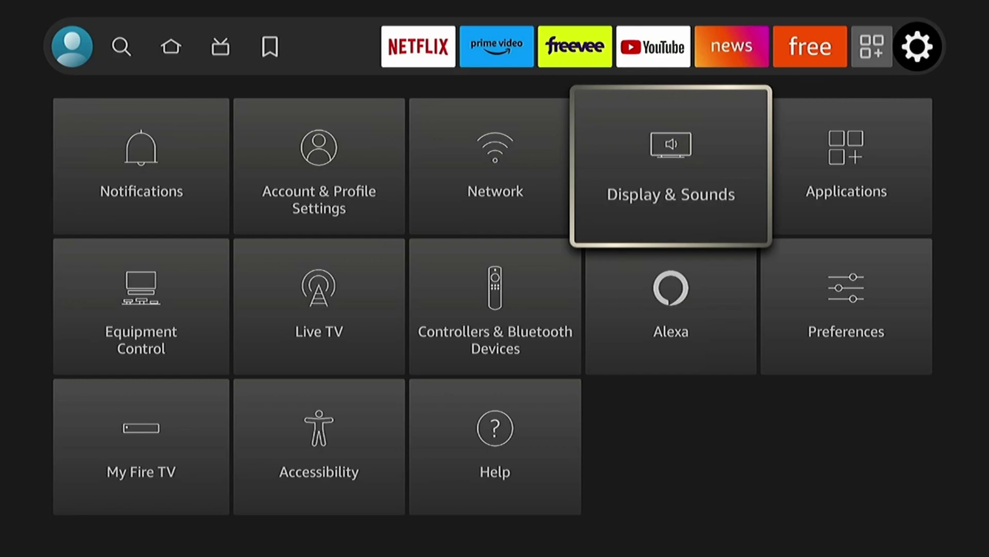
{"action": "key", "text": "Return"}
Set the screensaver Start Time to Never in Screensaver settings
{"action": "key", "text": "Down"}
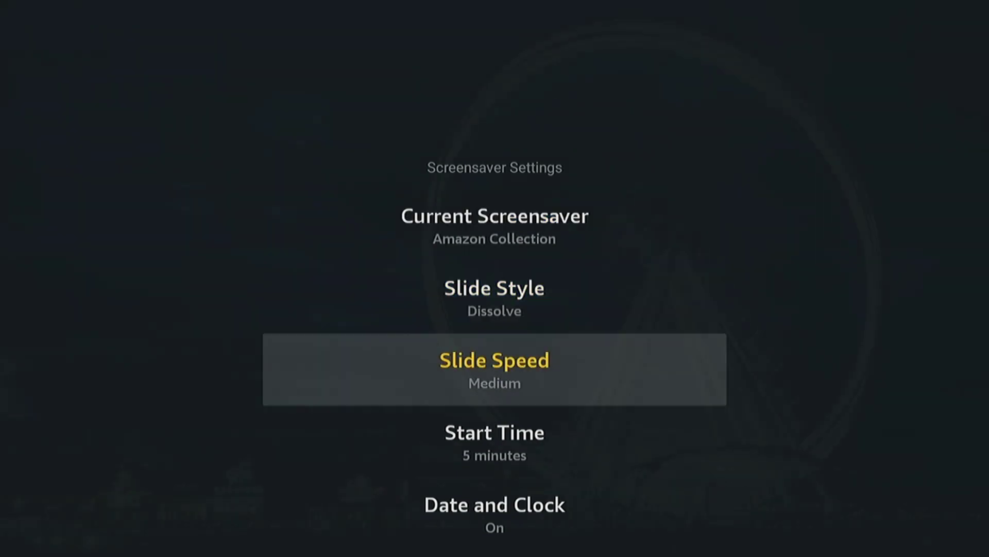
{"action": "key", "text": "Down"}
{"action": "key", "text": "Return"}
{"action": "key", "text": "Down"}
{"action": "key", "text": "Down"}
{"action": "key", "text": "Down"}
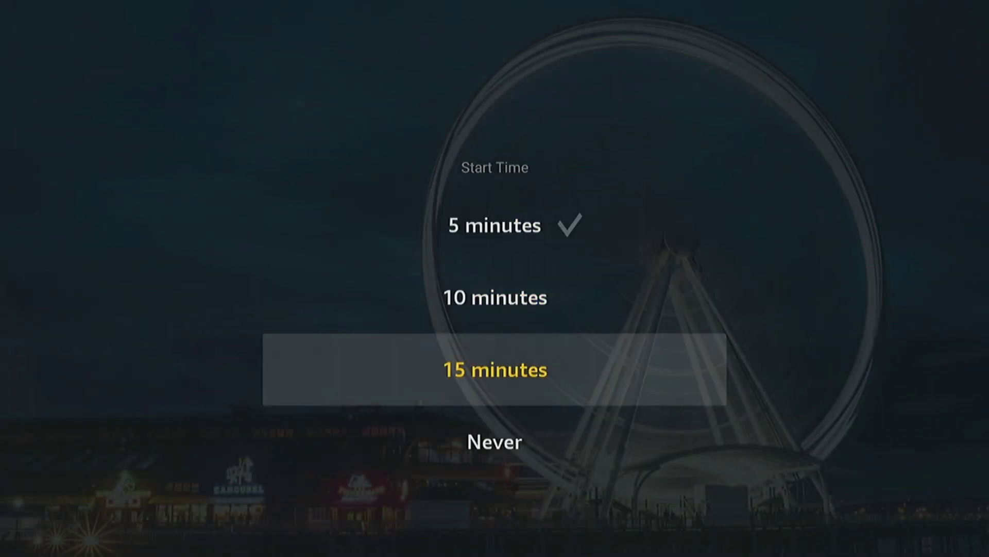
{"action": "key", "text": "Return"}
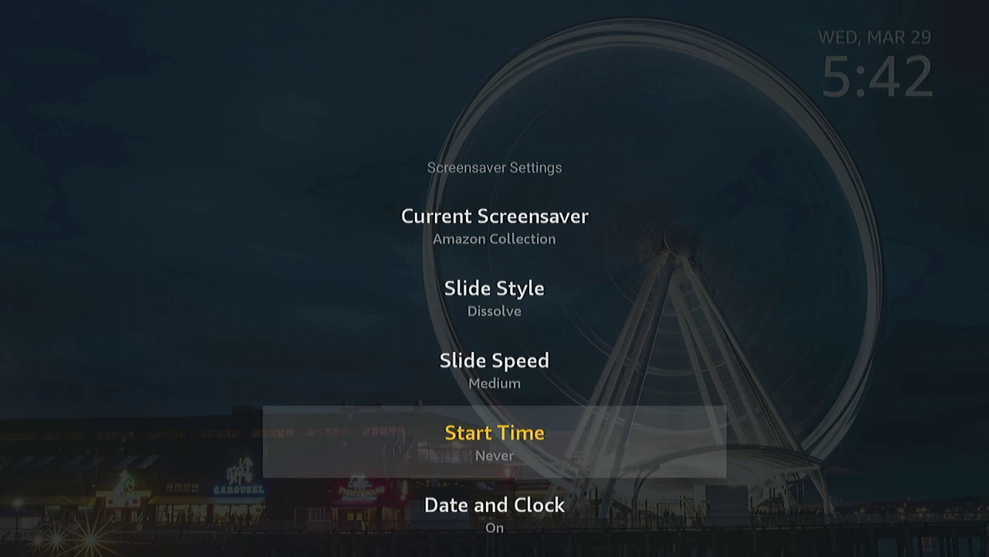
{"action": "key", "text": "Escape"}
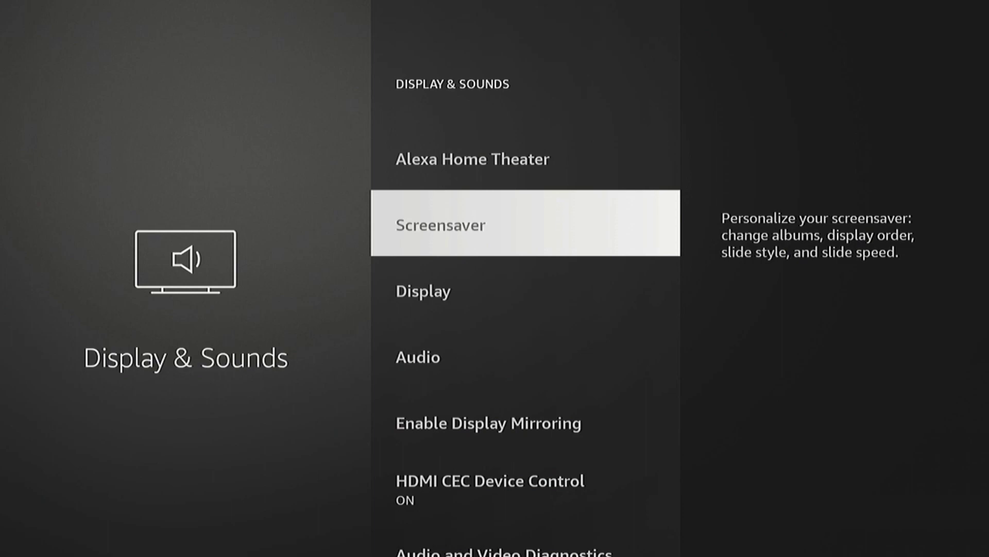
{"action": "key", "text": "Return"}
{"action": "key", "text": "Down"}
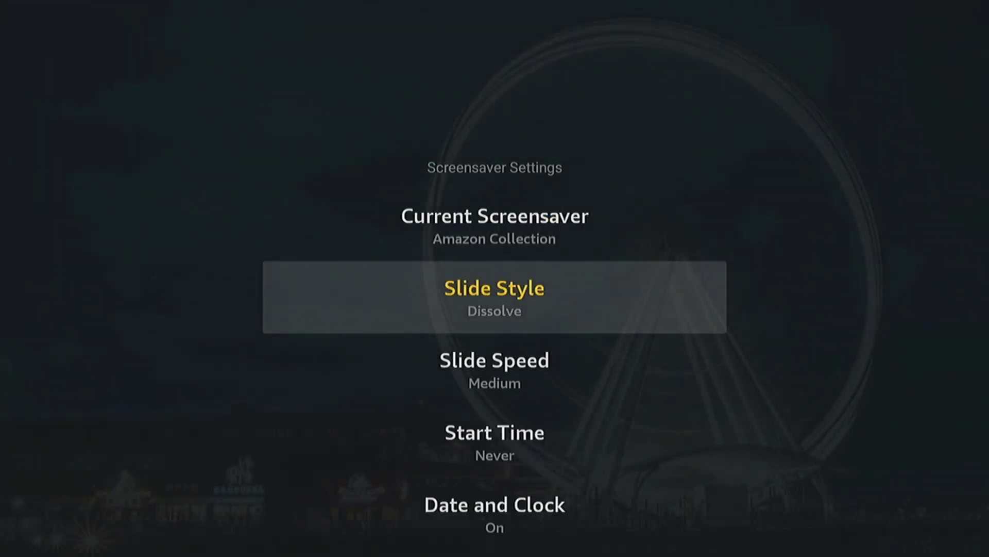
{"action": "key", "text": "Down"}
{"action": "key", "text": "Down"}
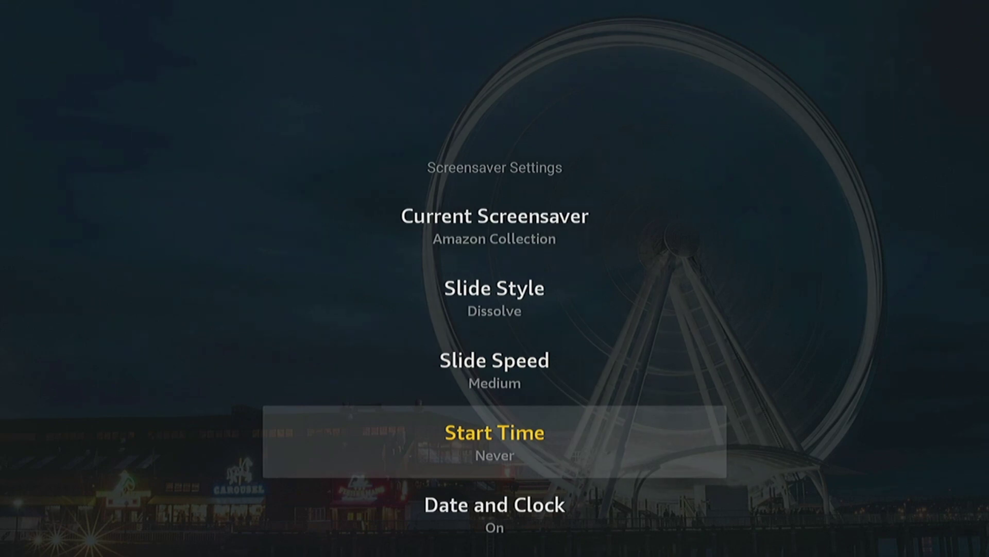